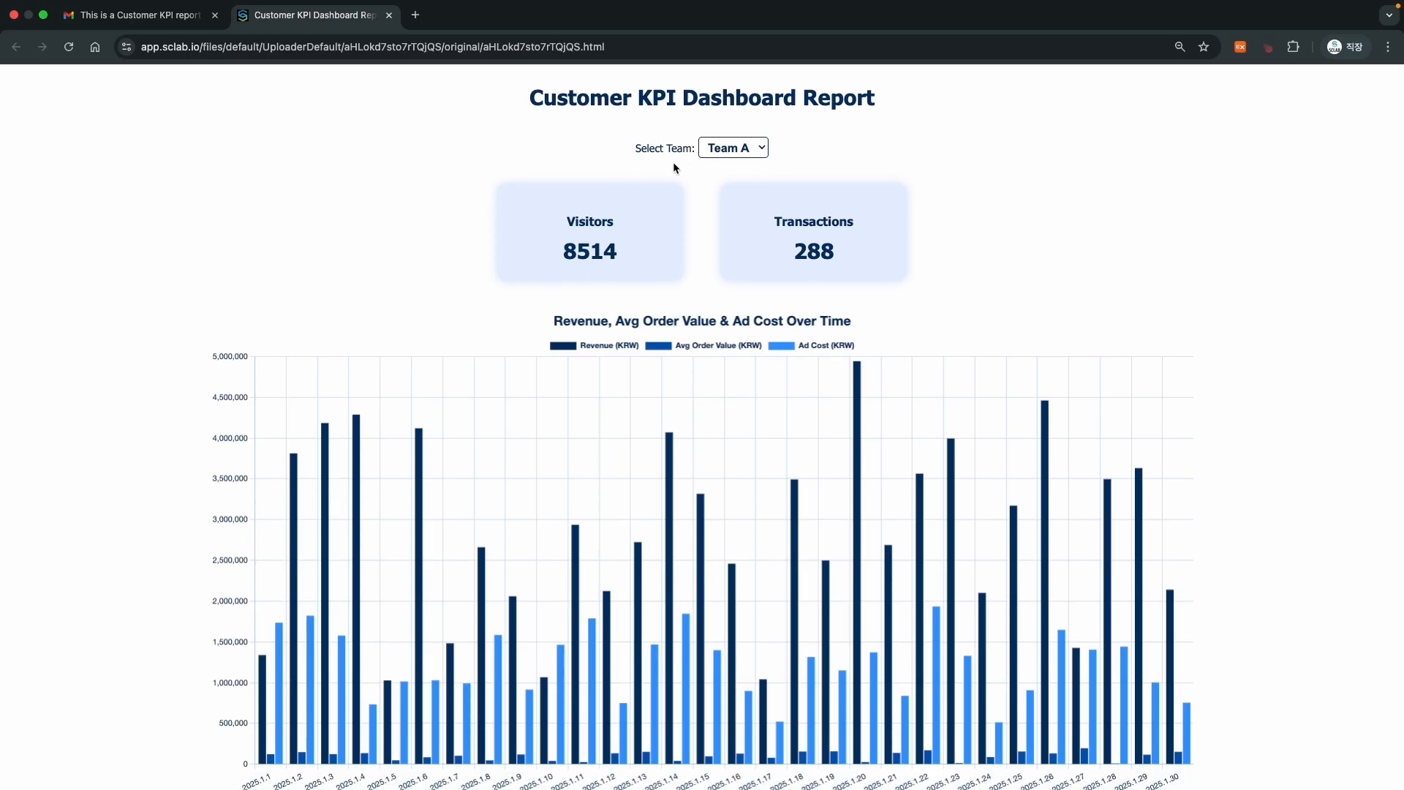
left_click(746, 167)
scroll(190, 275, "down", 10)
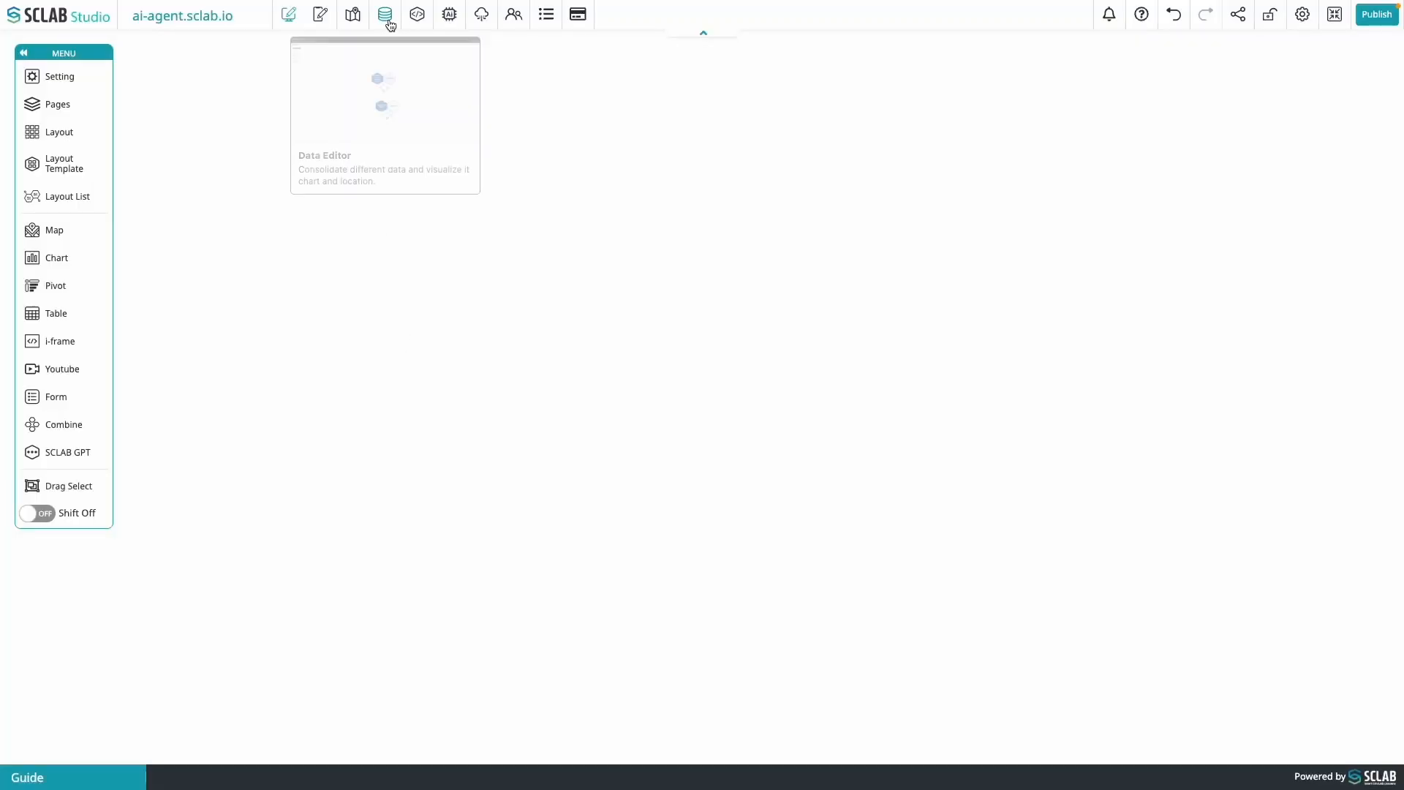
Create a new data group in the data editor and name it KPI Dashboard
left_click(388, 16)
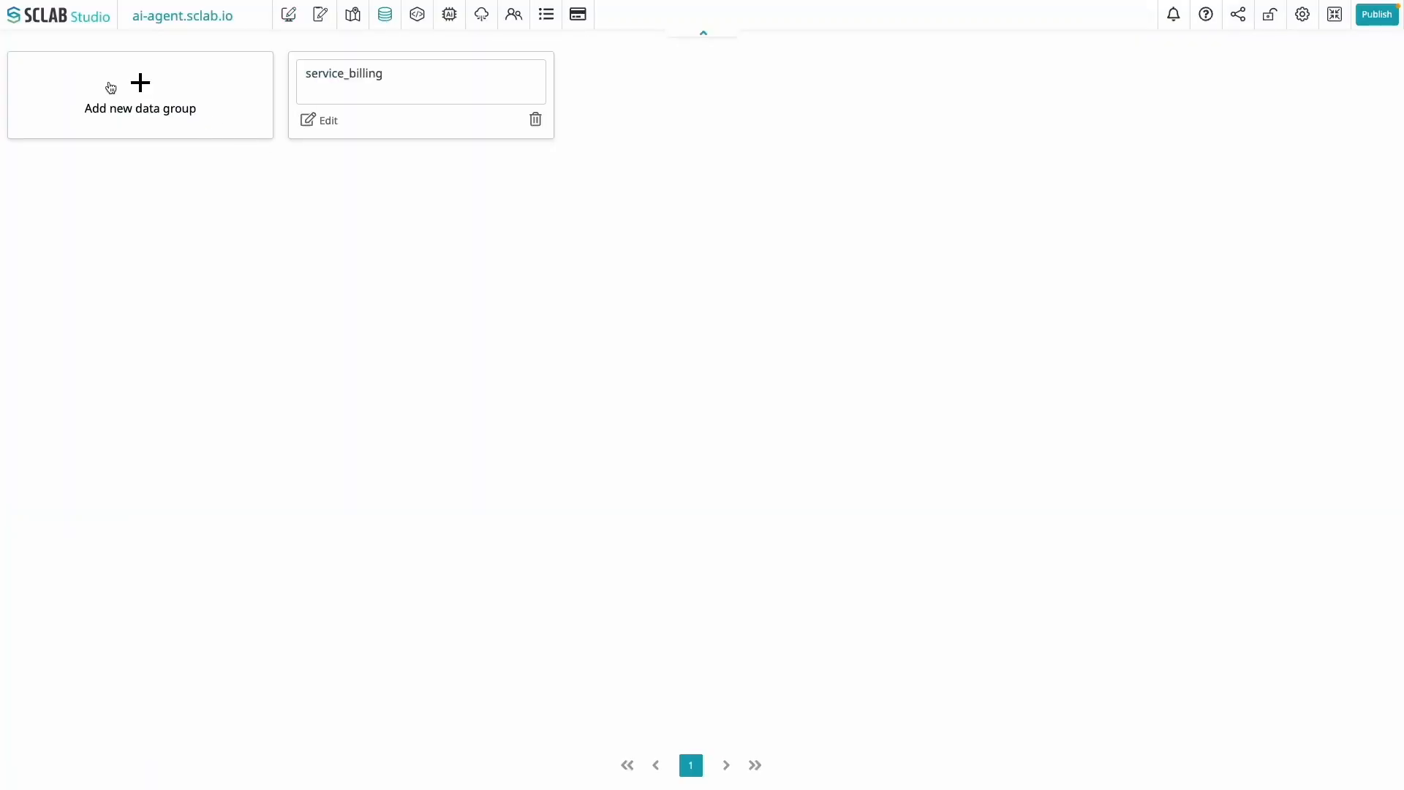
left_click(139, 92)
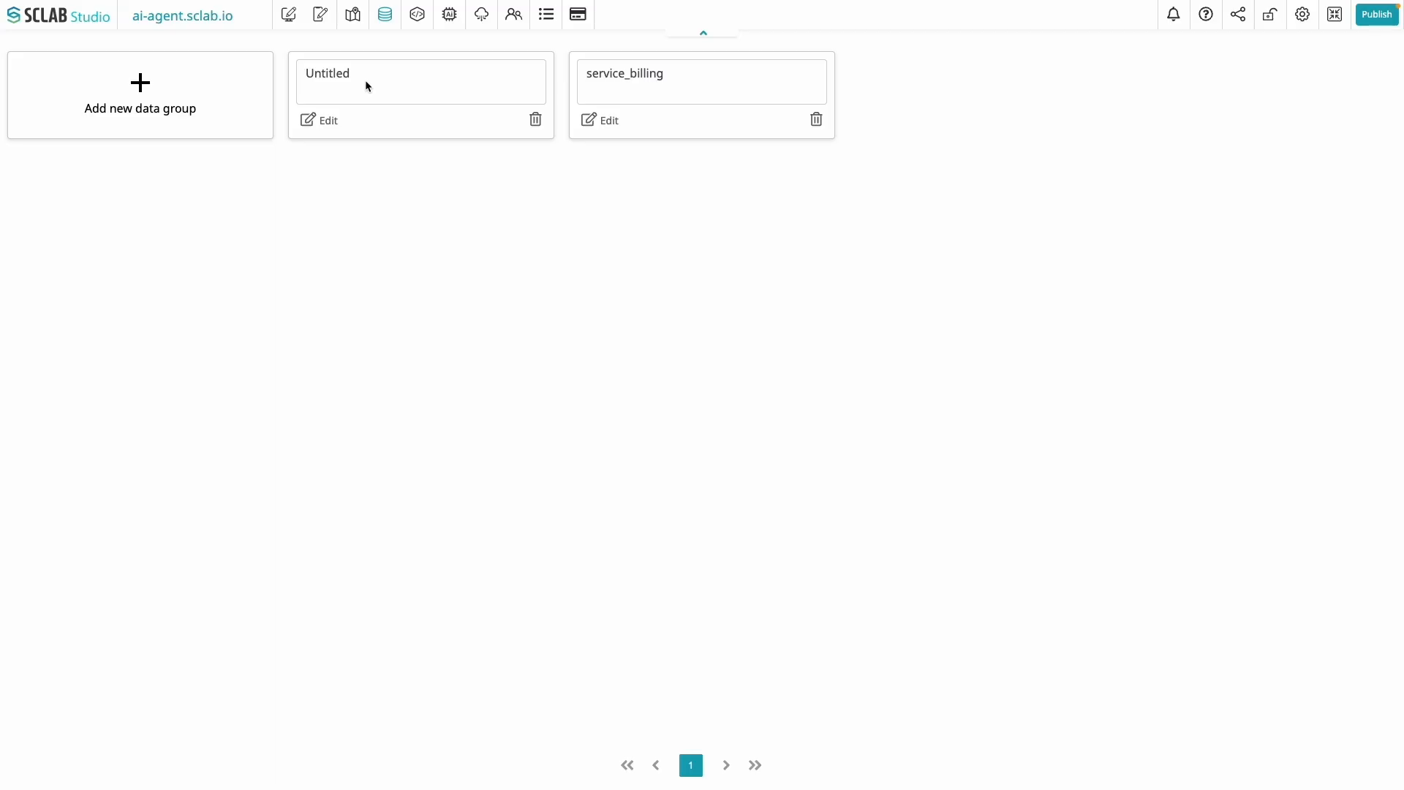
left_click_drag(366, 81, 294, 75)
type("KPI Dashboard")
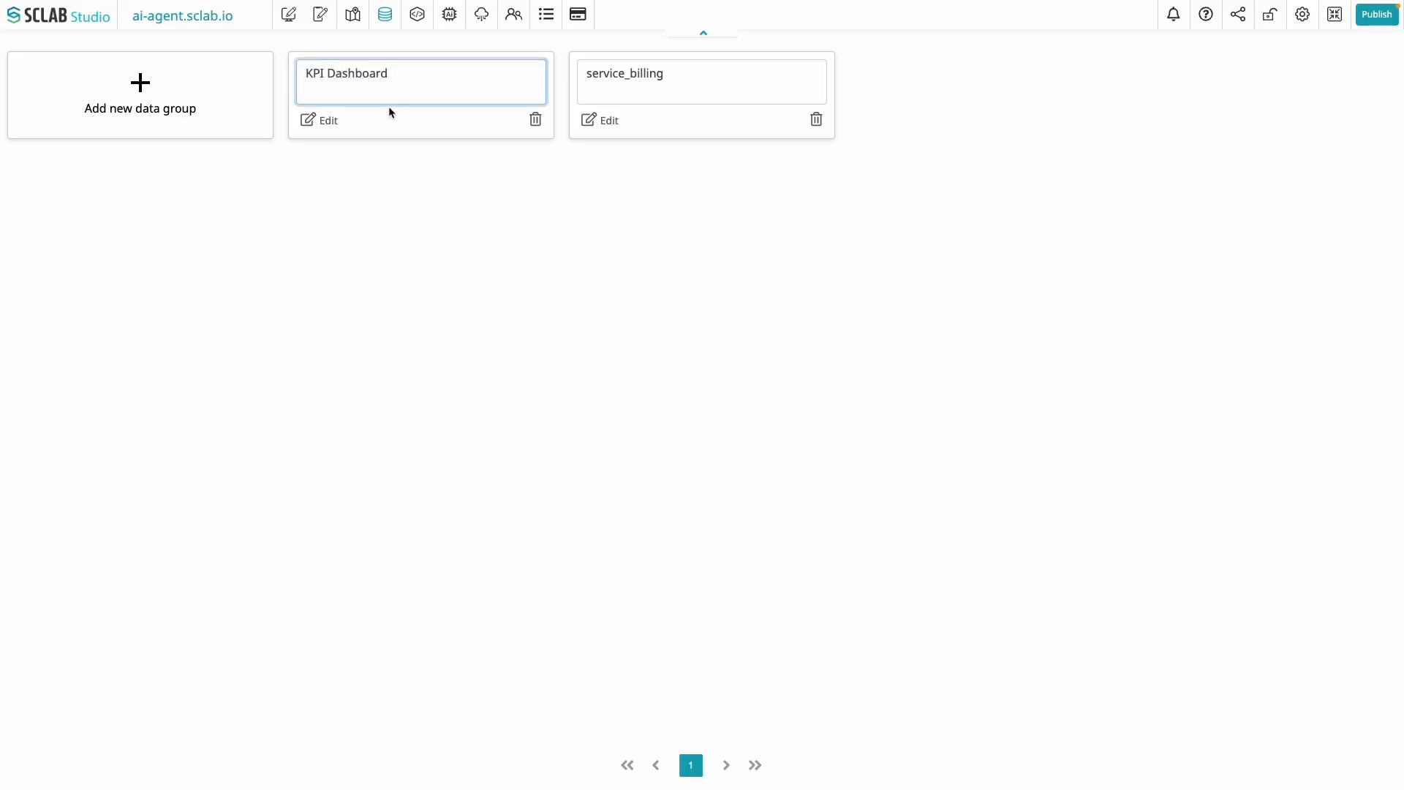
Open the KPI Dashboard data group and import customer_kpi.csv as a CSV data node in the canvas's upper area
left_click(325, 126)
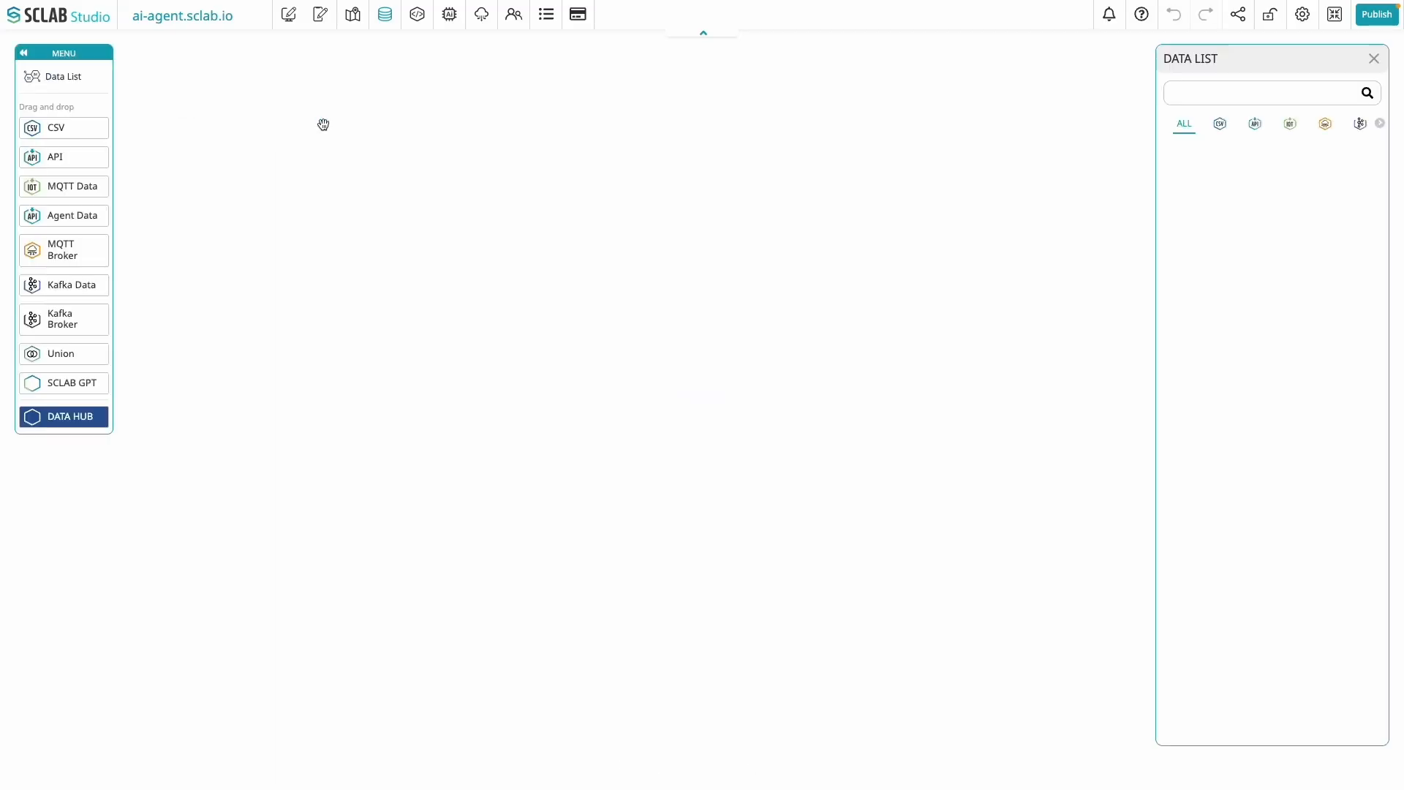
left_click_drag(78, 138, 498, 358)
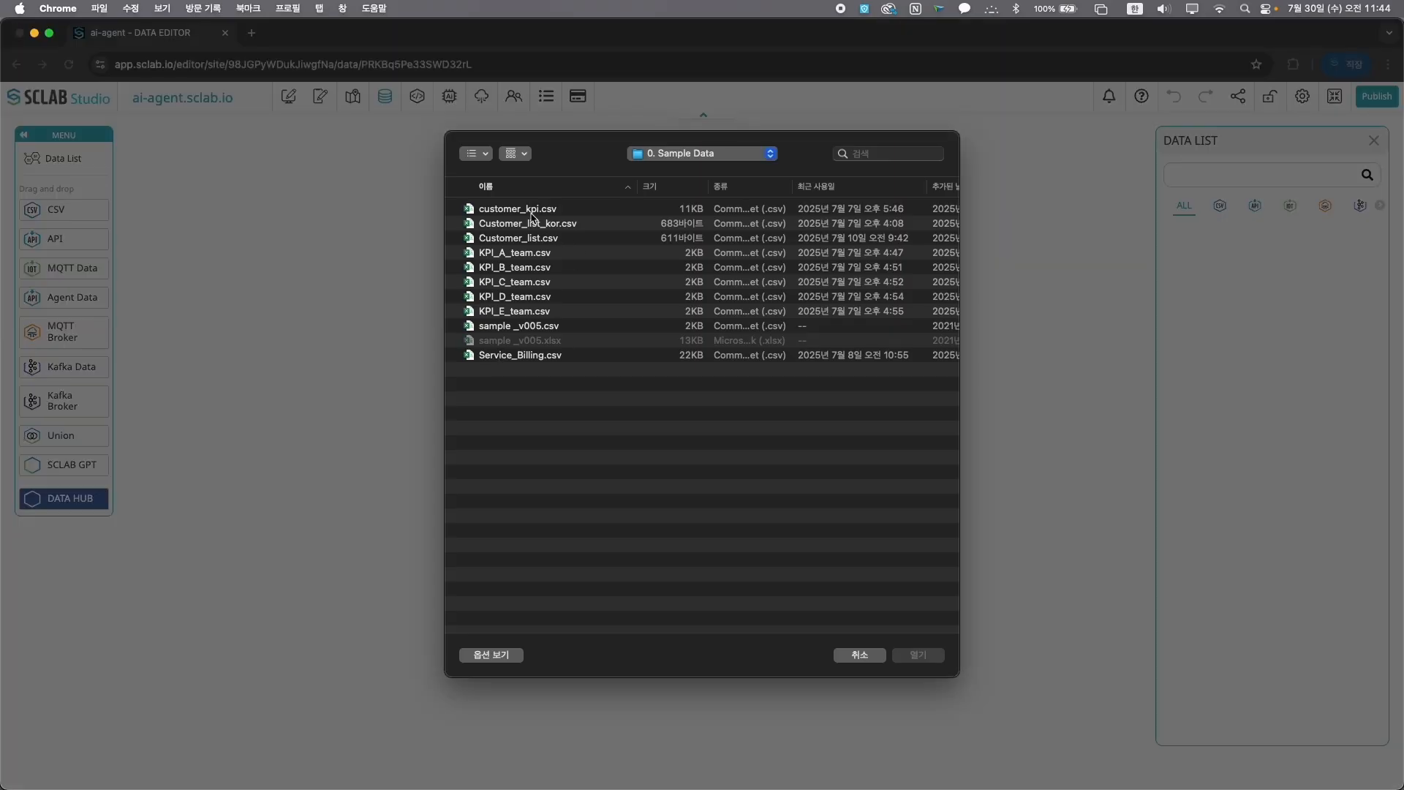
left_click(532, 212)
left_click(917, 654)
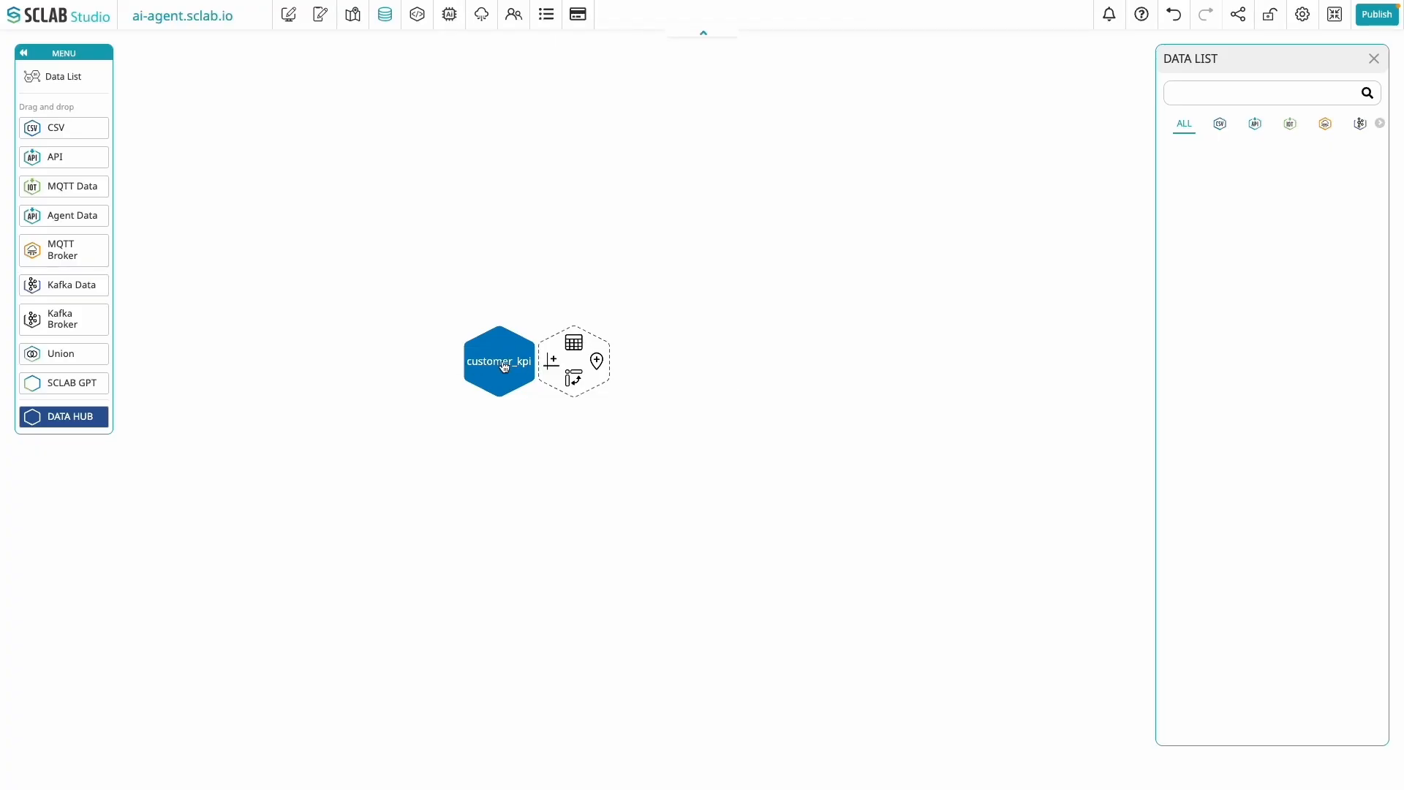
left_click_drag(503, 366, 438, 312)
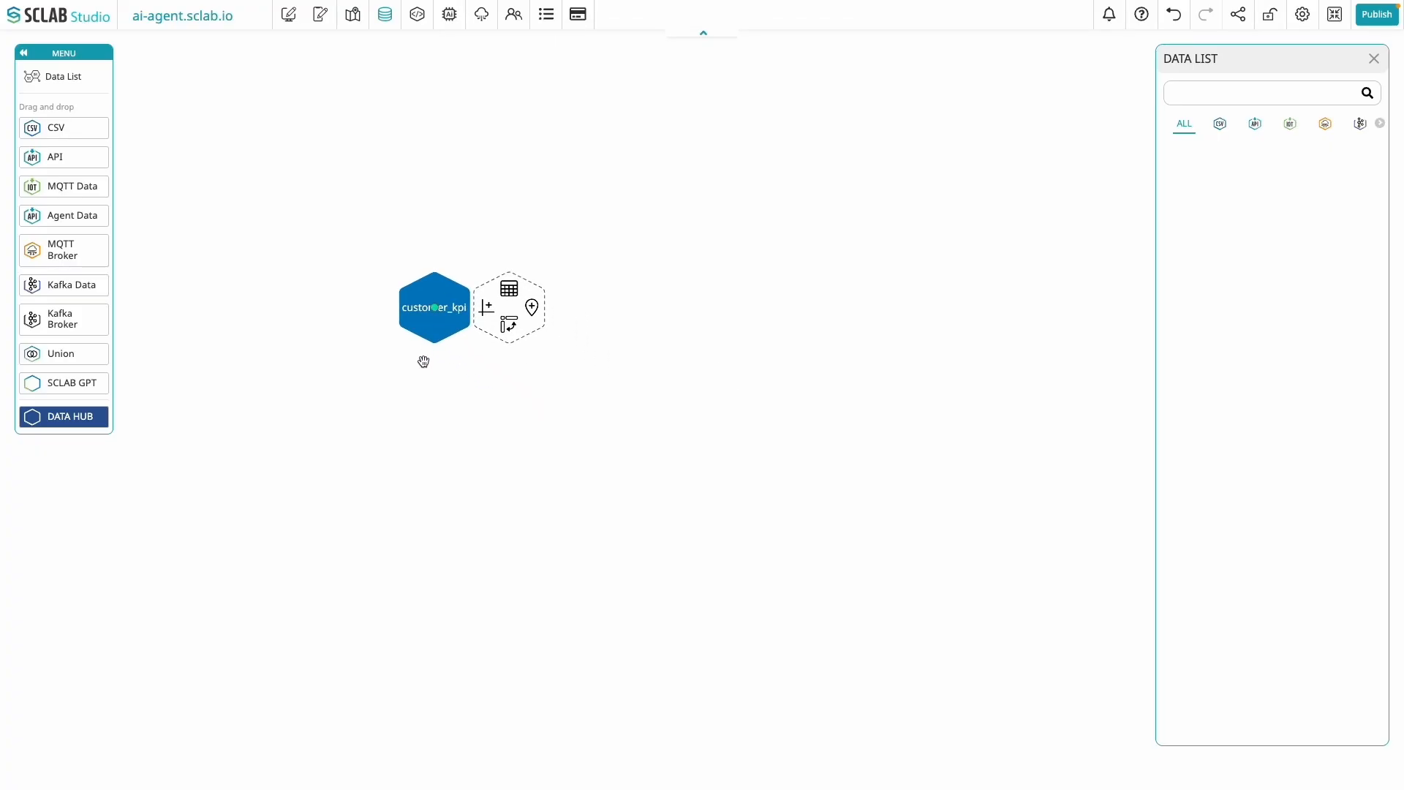
Add a SCLAB GPT node below the customer_kpi data, title it KPI Dashboard and set its data size to 10000
left_click_drag(84, 386, 567, 510)
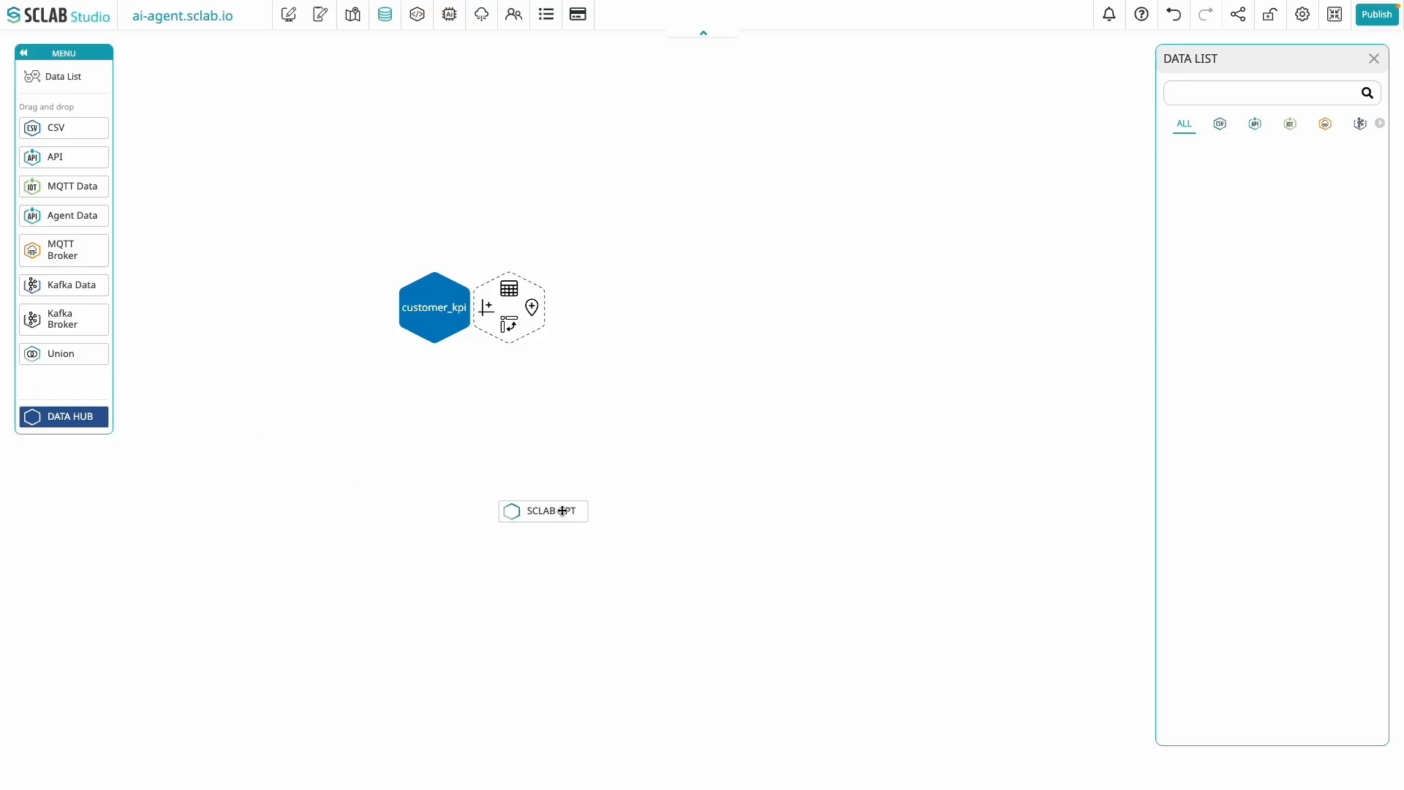
type("KPI Dashboard")
left_click(454, 413)
left_click(301, 414)
scroll(448, 476, "down", 3)
left_click_drag(371, 445, 362, 482)
type("1010")
left_click(331, 525)
scroll(364, 465, "up", 3)
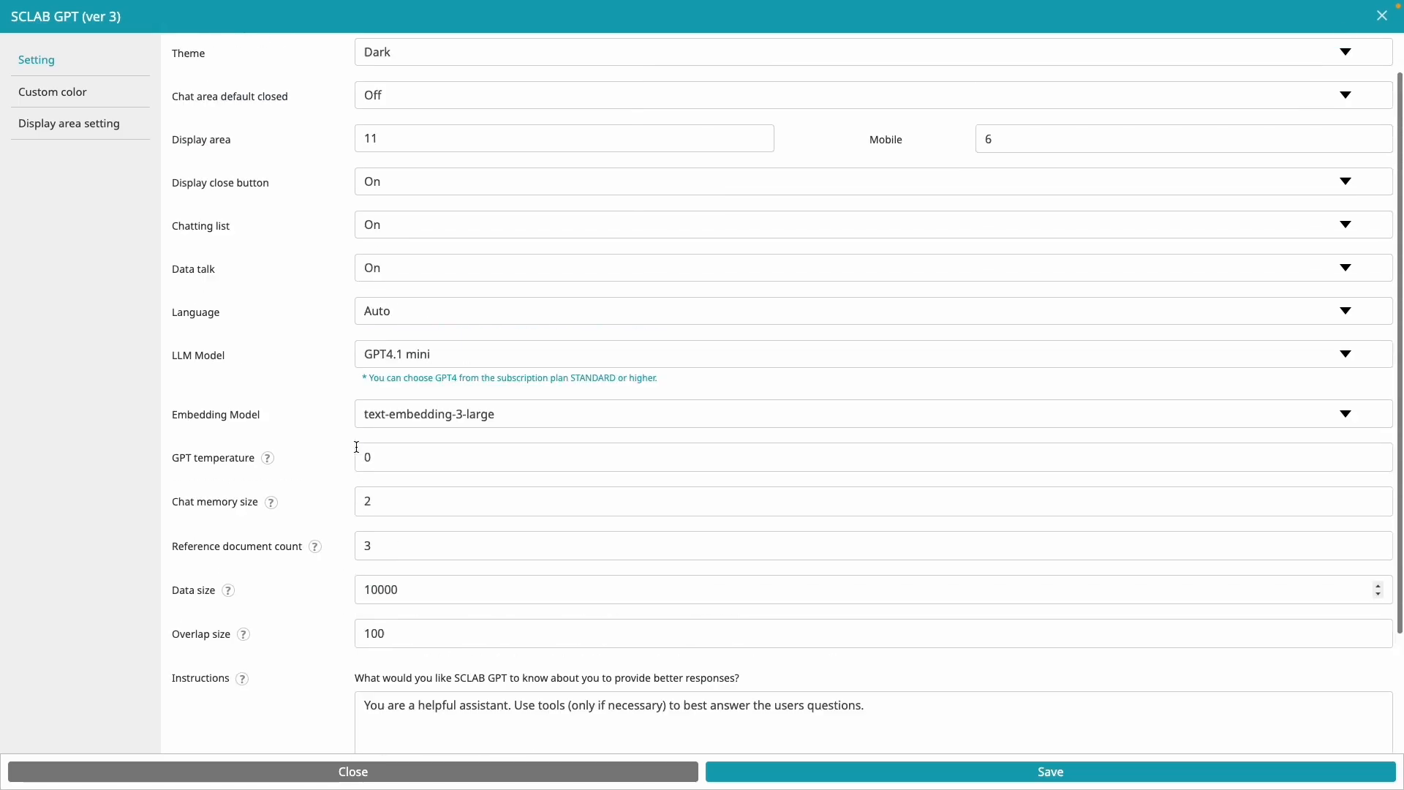
Set the SCLAB GPT node's GPT temperature to 0.5 and save its settings
left_click(378, 509)
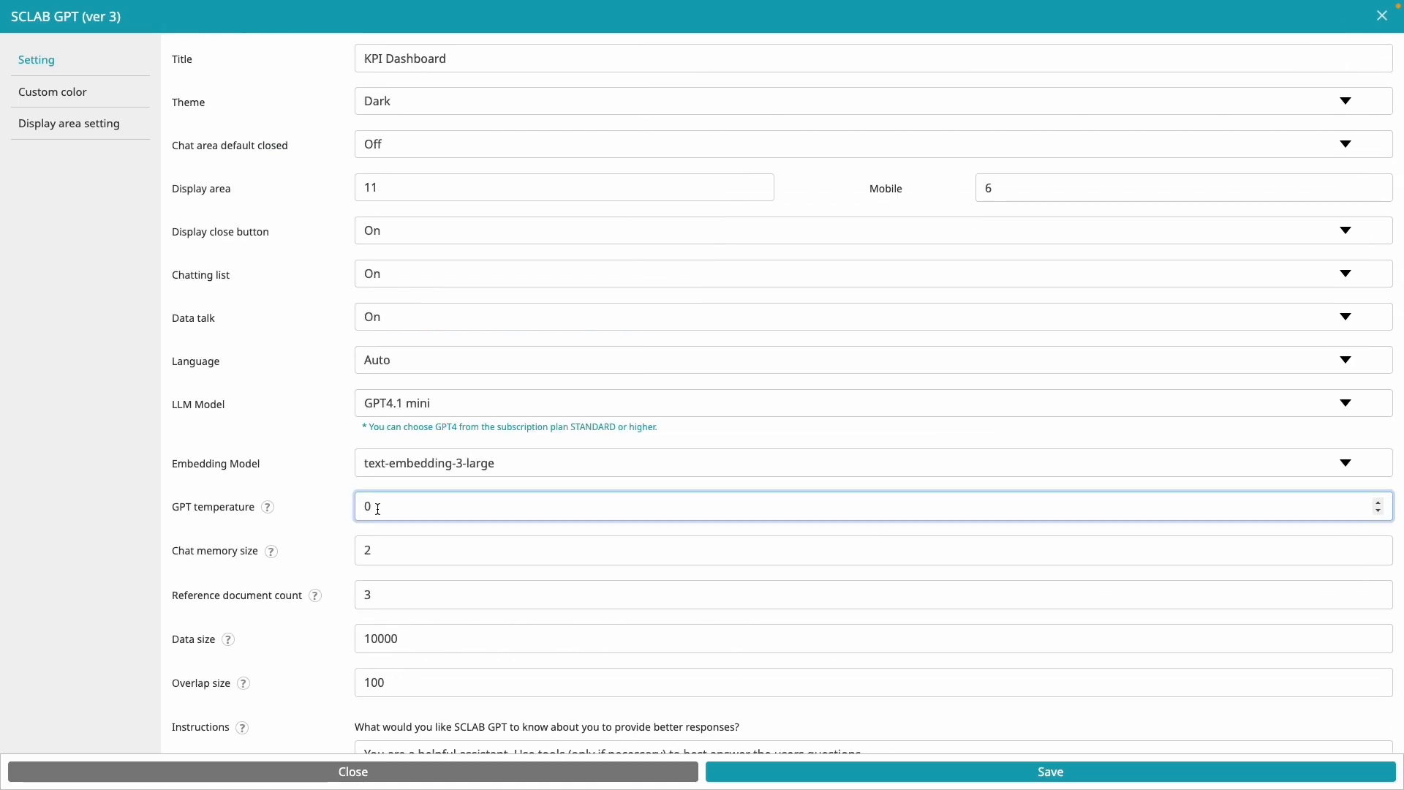
left_click(310, 520)
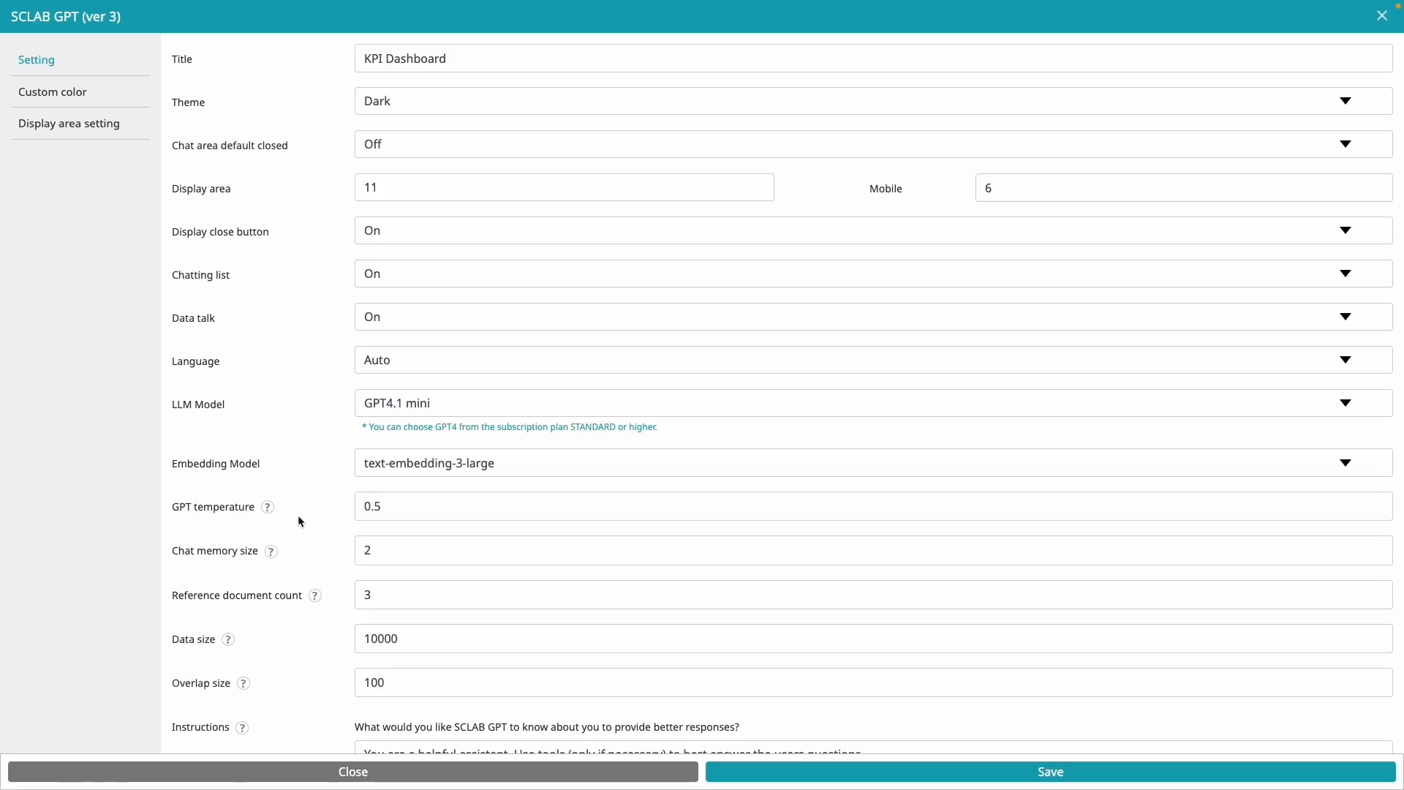
left_click(268, 509)
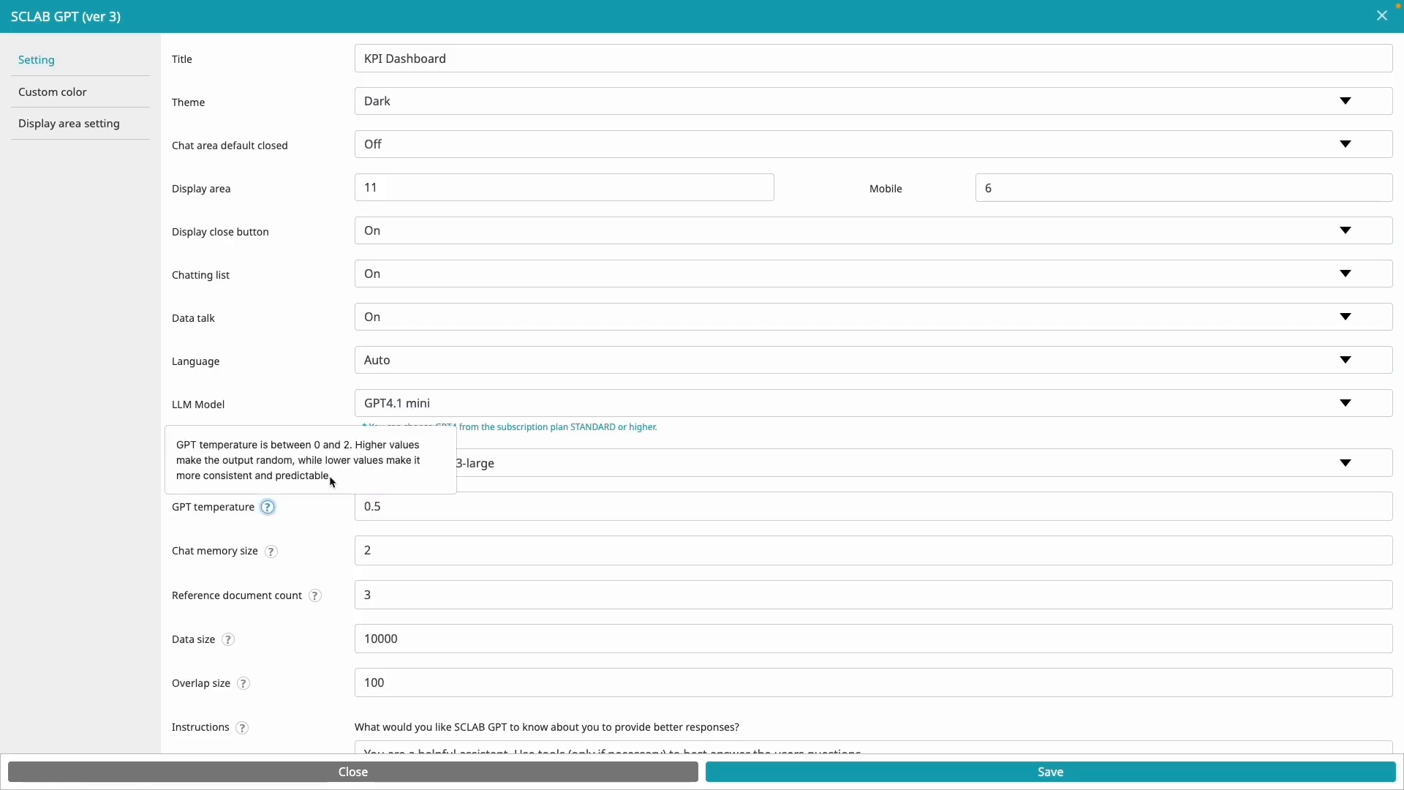
left_click(335, 509)
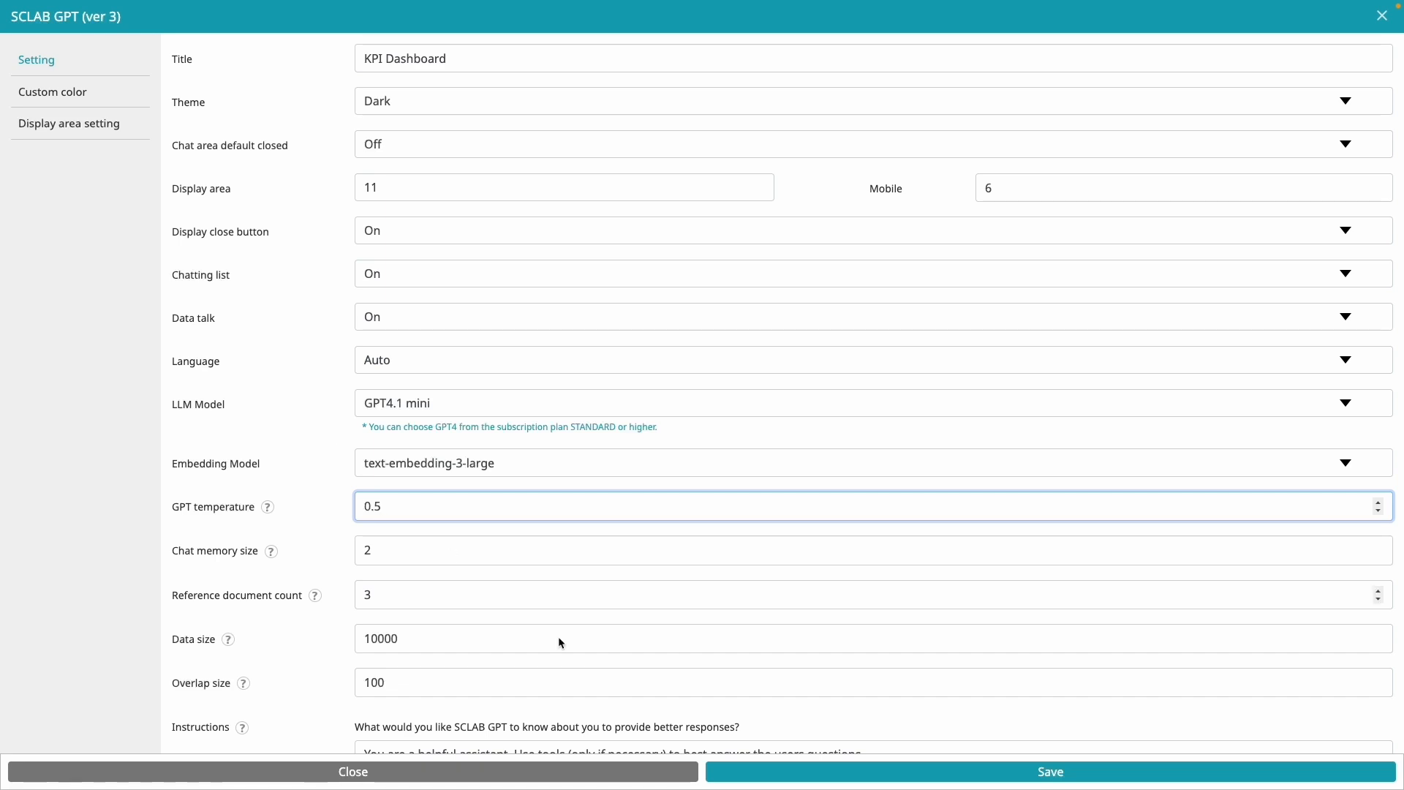
left_click(747, 767)
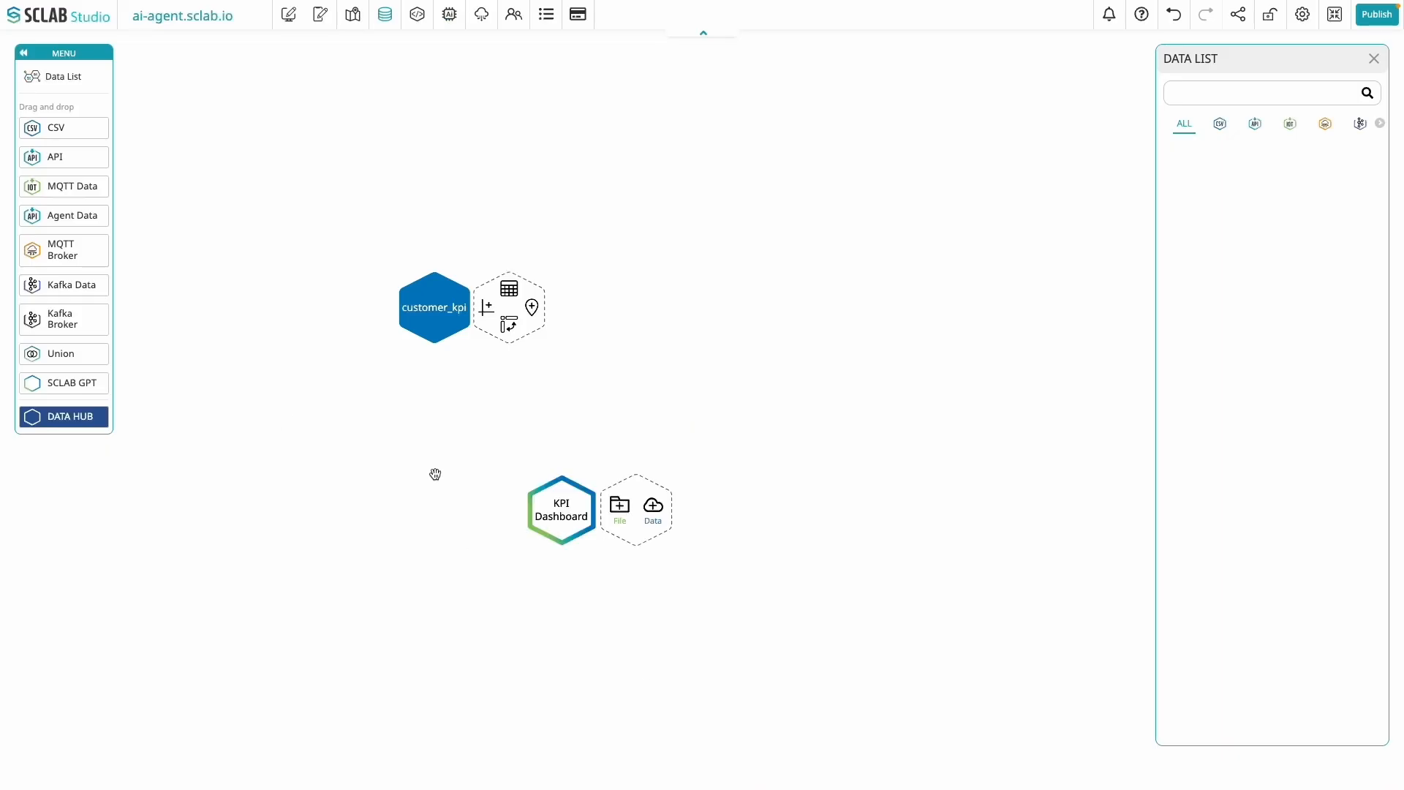
Create a new AI agent and name it KPI Dashboard
left_click(451, 17)
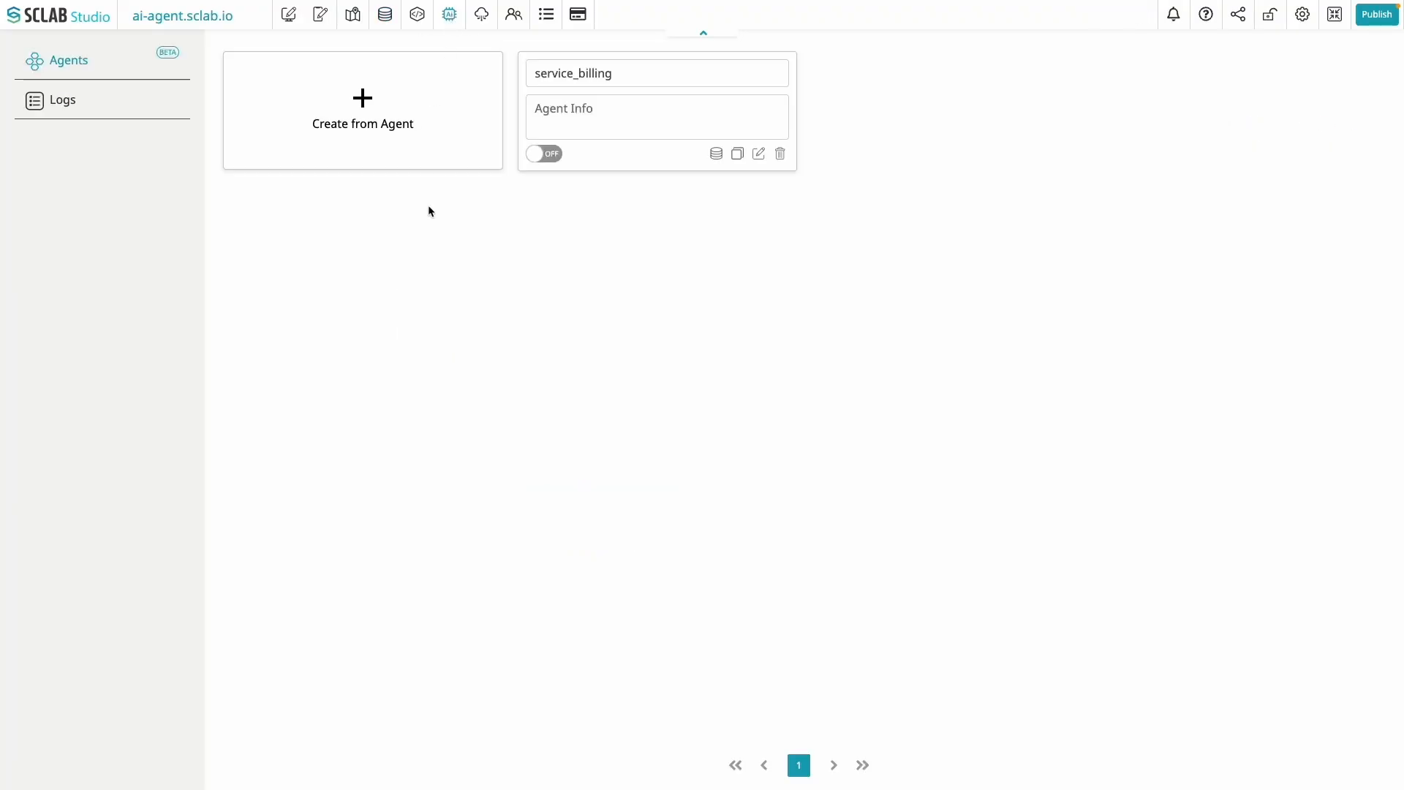
left_click(370, 106)
double_click(614, 77)
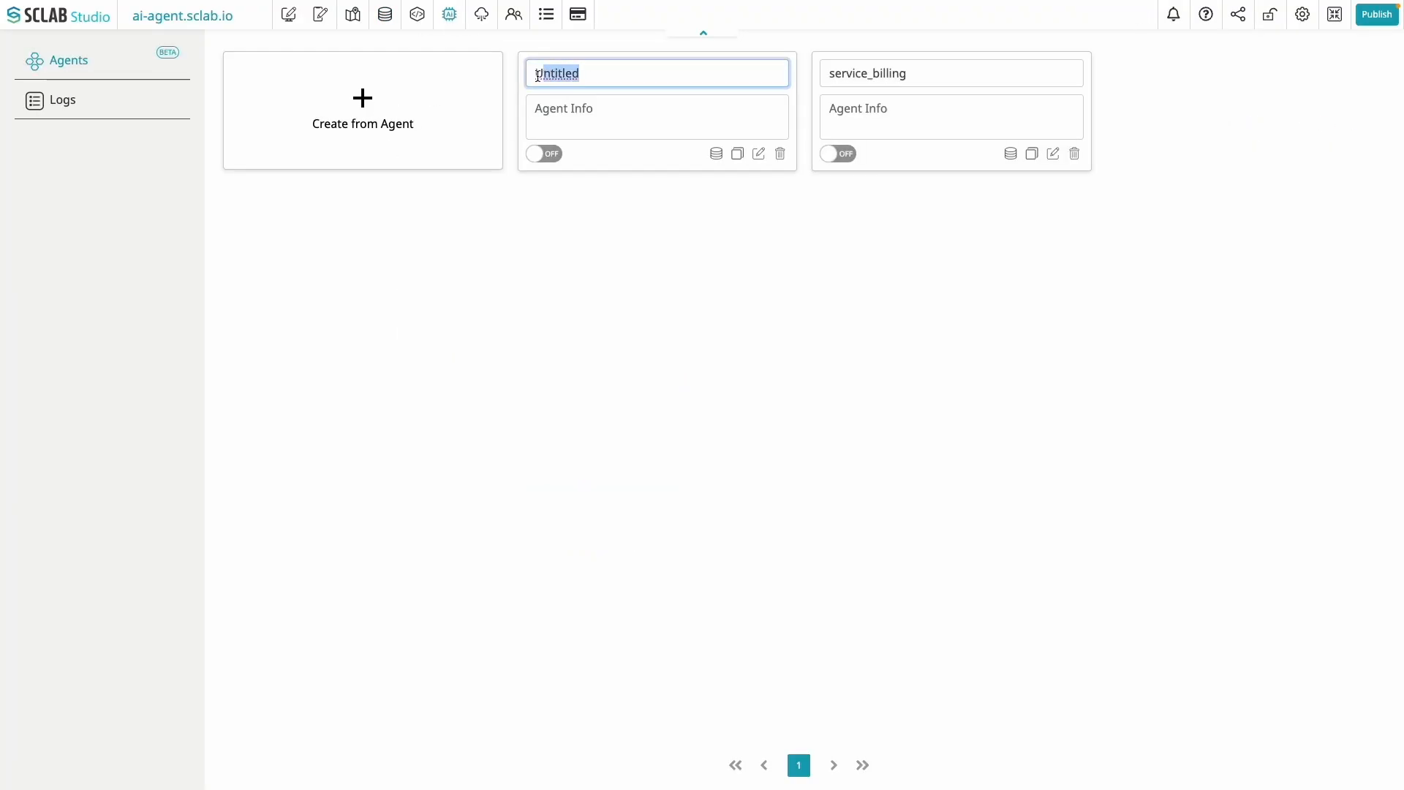
type("KPI Dashboard")
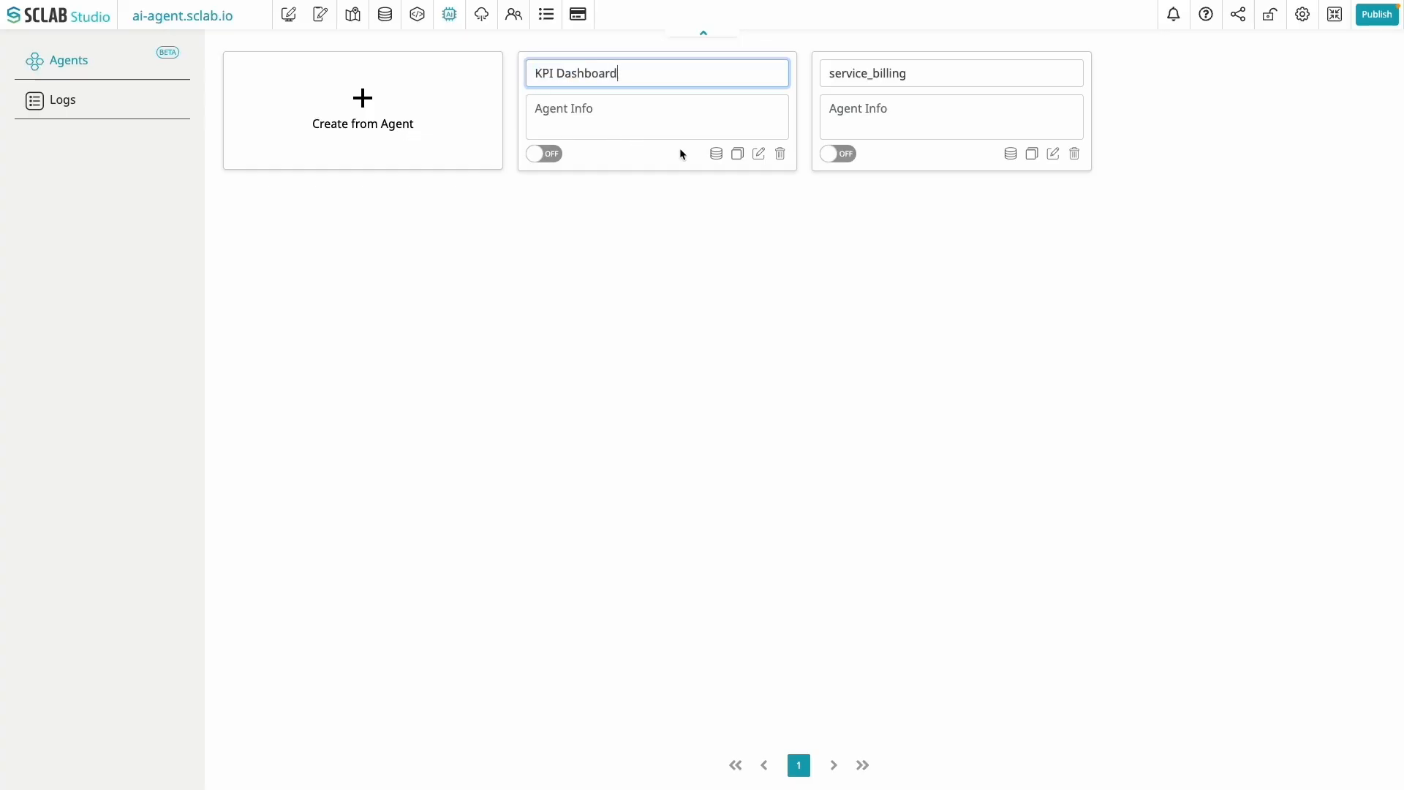
Grant the KPI Dashboard agent access to all data in the KPI Dashboard group and save the permission
left_click(715, 154)
left_click(549, 284)
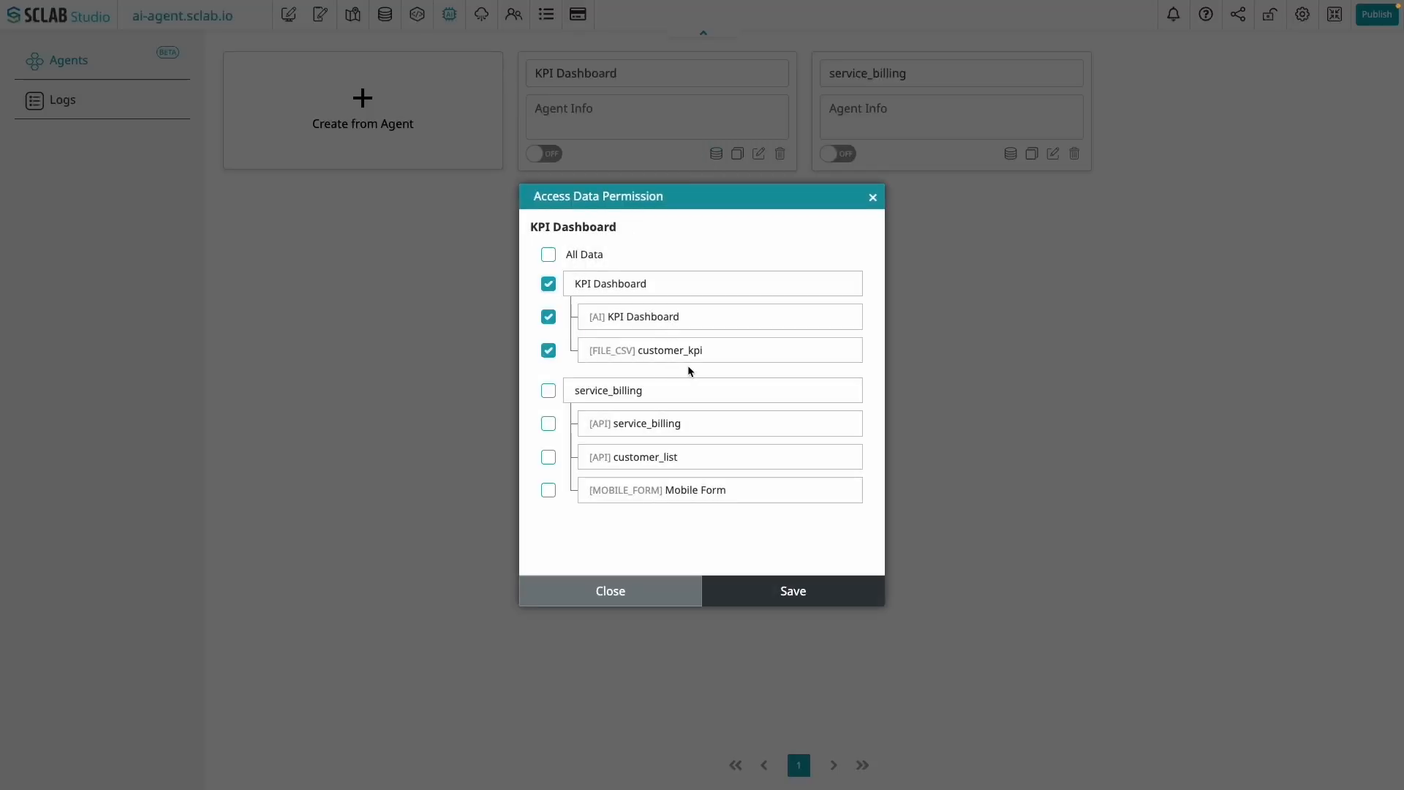
left_click(804, 592)
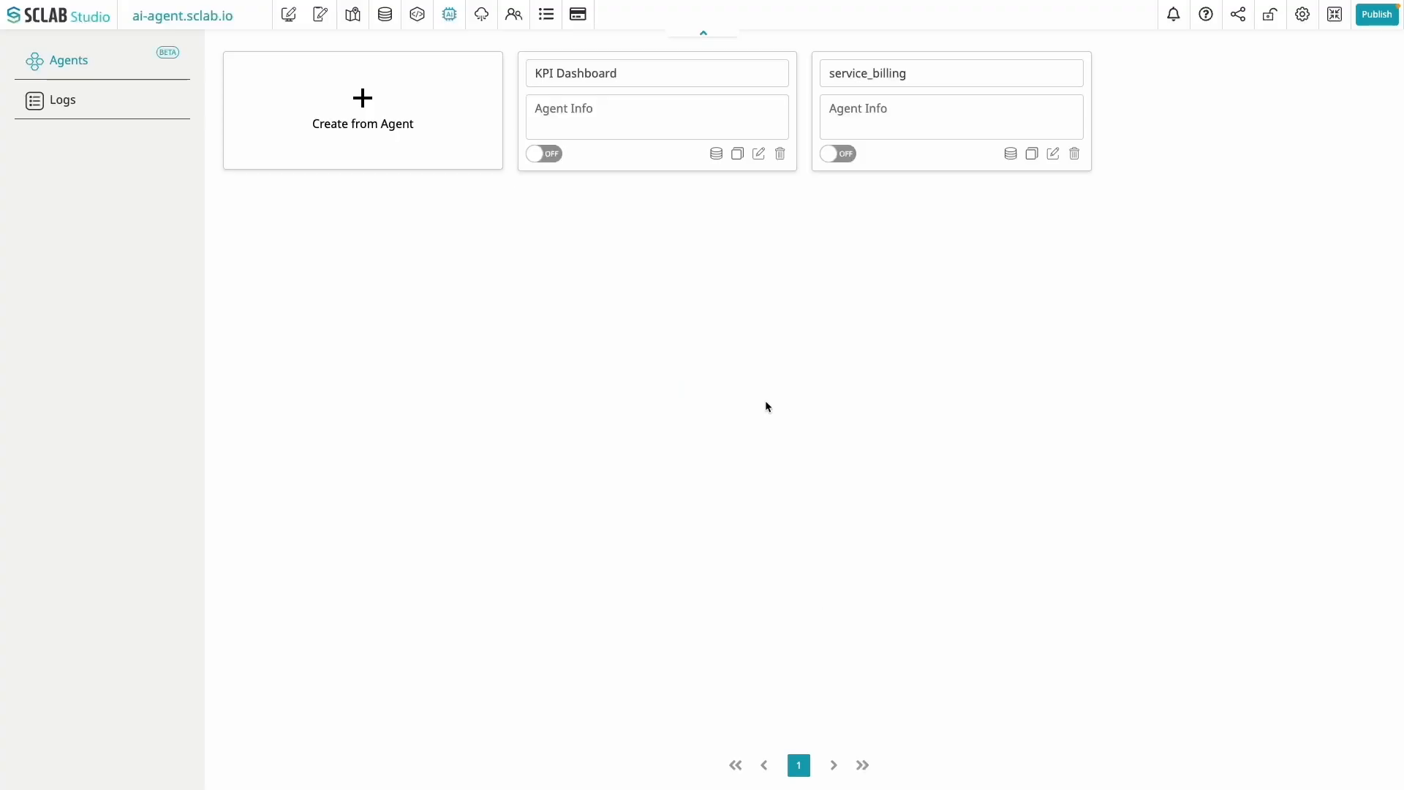
Add a Date Trigger block to the KPI Dashboard agent's workflow, with the trigger named KPI Dashboard and repeating Daily
left_click(758, 155)
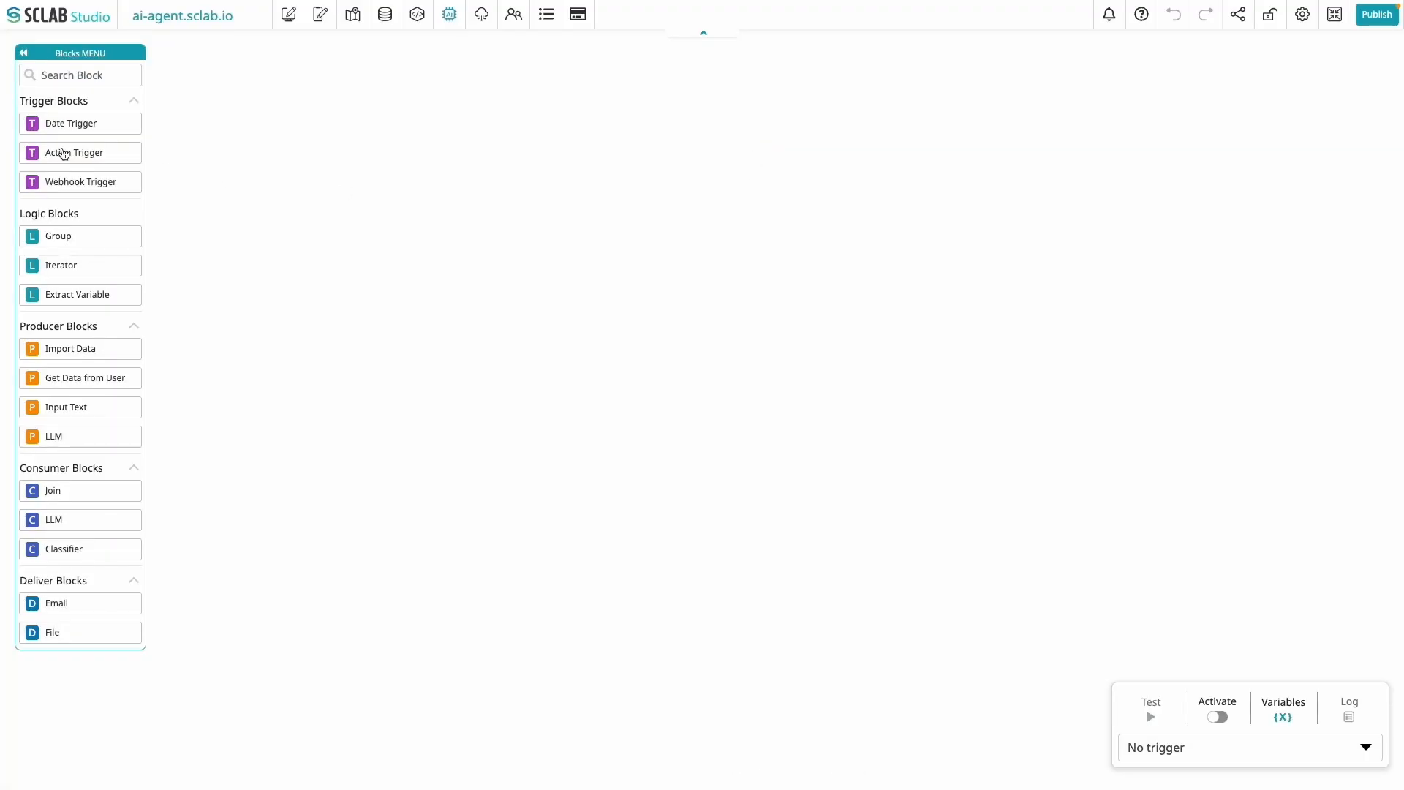
left_click_drag(70, 123, 206, 410)
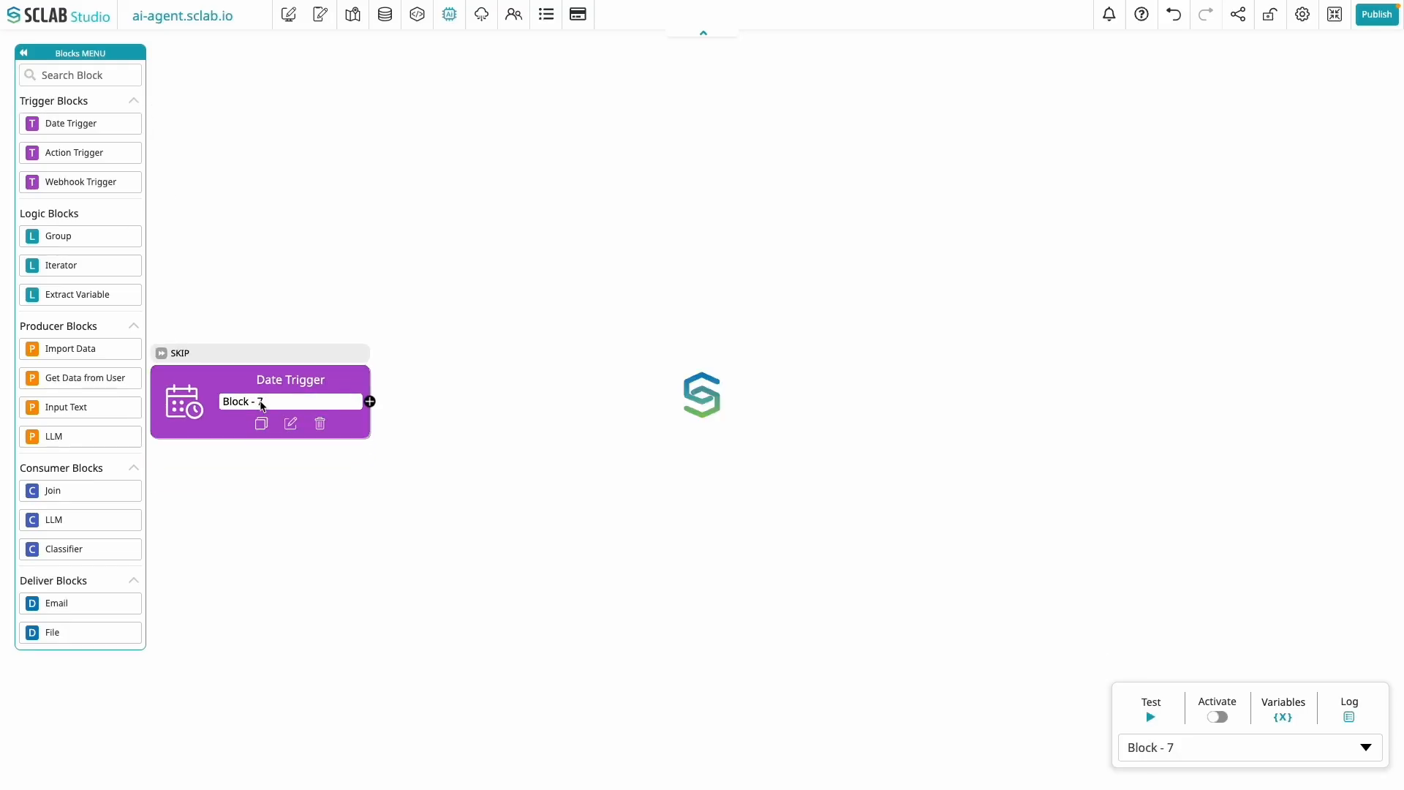
left_click(291, 424)
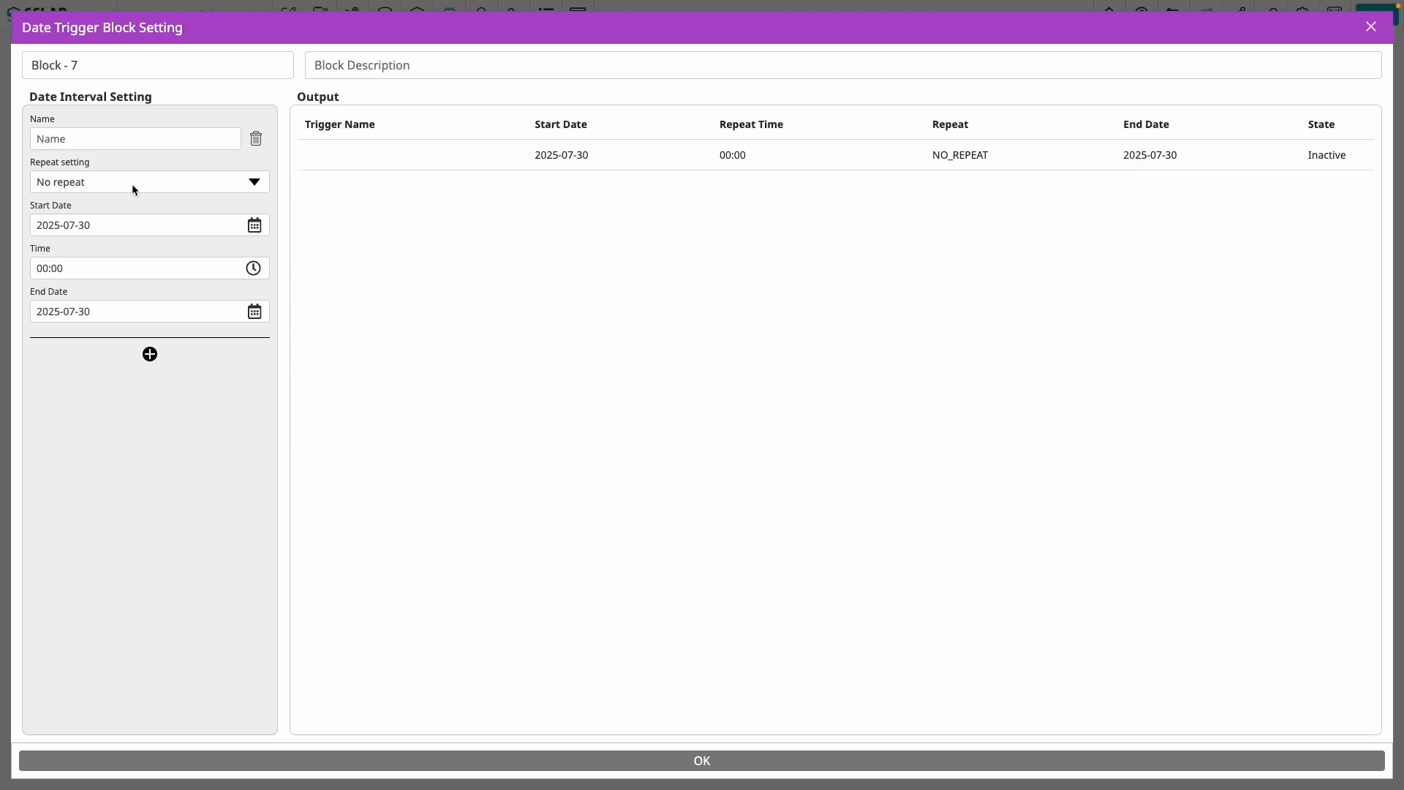
left_click(102, 139)
type("KPI Dashboard")
left_click(110, 182)
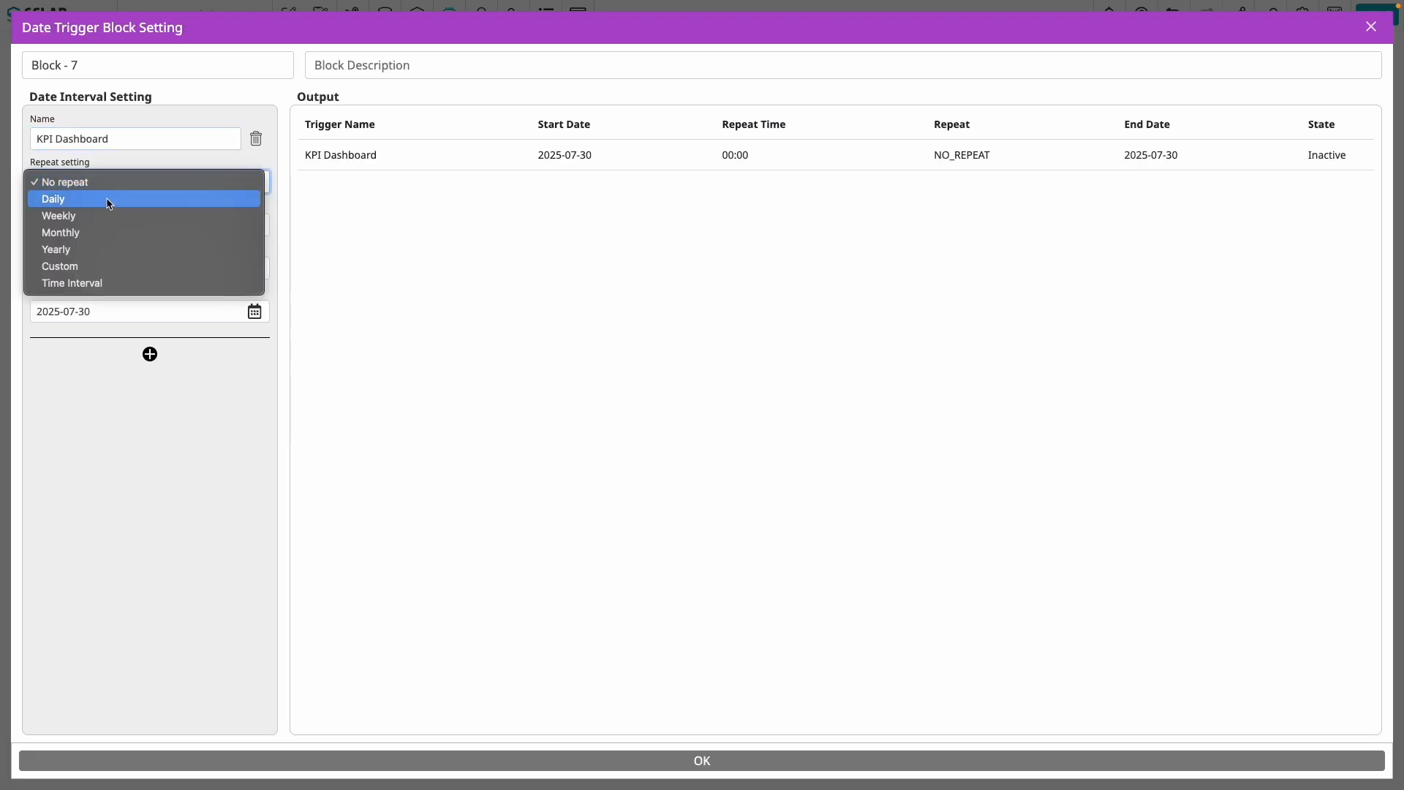
left_click(108, 199)
Set the date trigger's time to 07:00 AM and its end date to 2025-12-31, and confirm the block settings
left_click(82, 266)
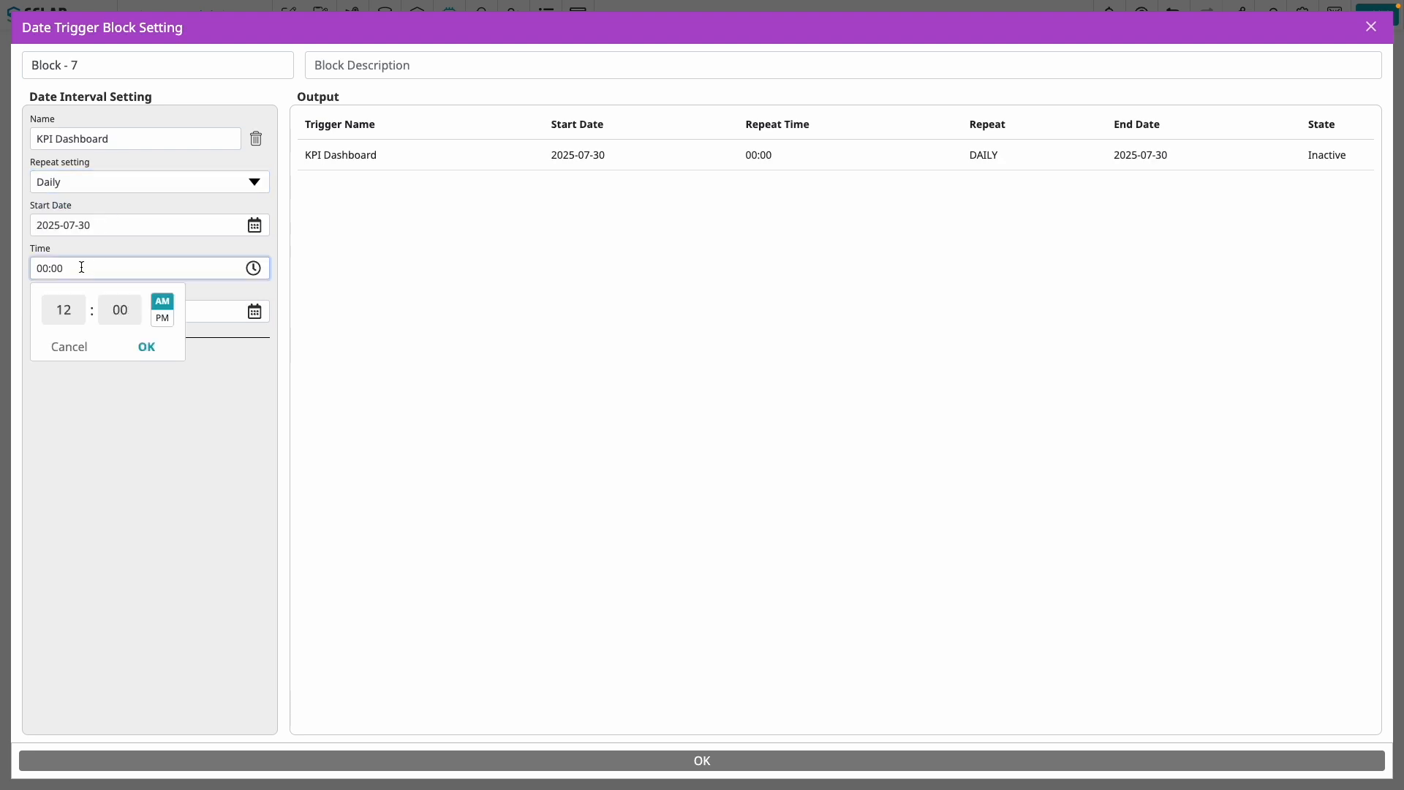
left_click(69, 310)
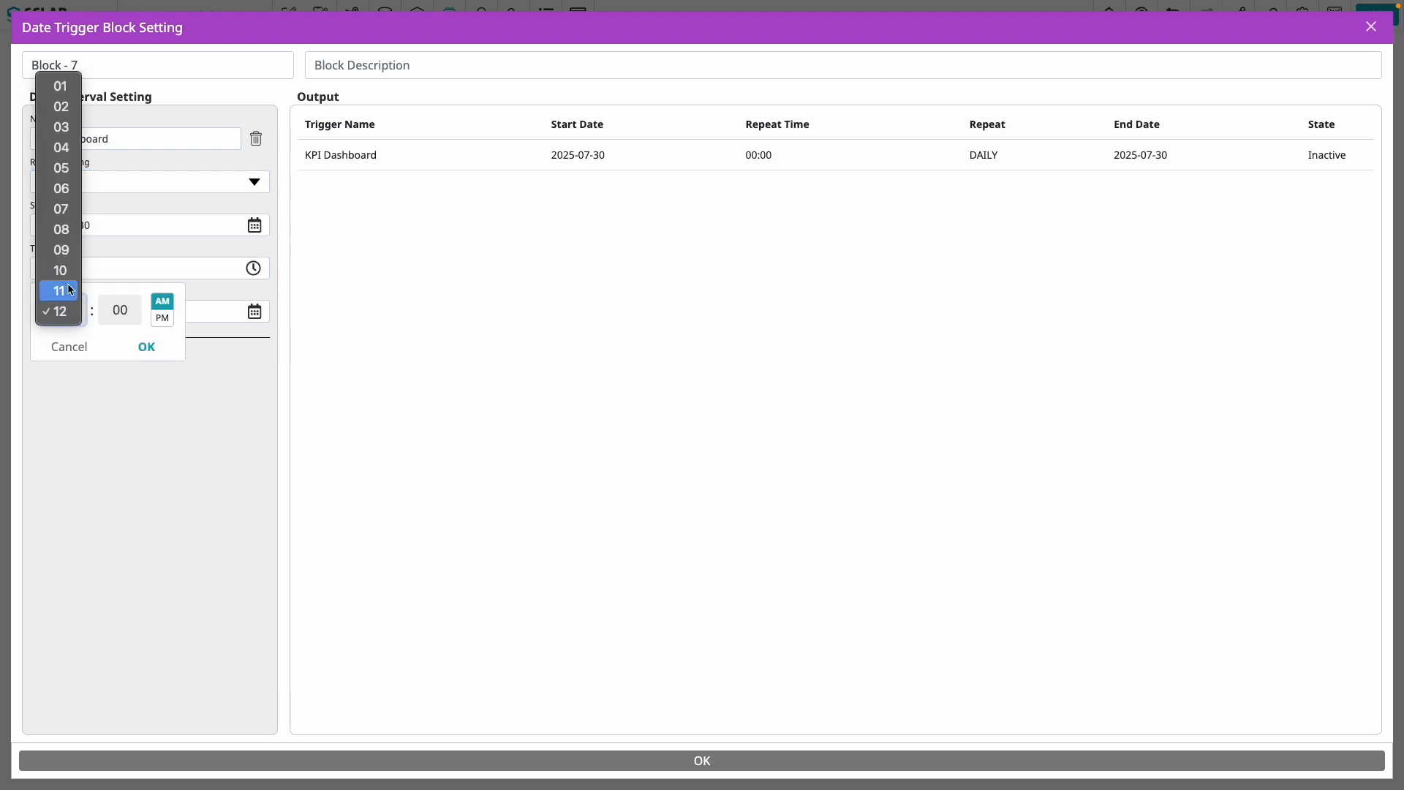
left_click(61, 209)
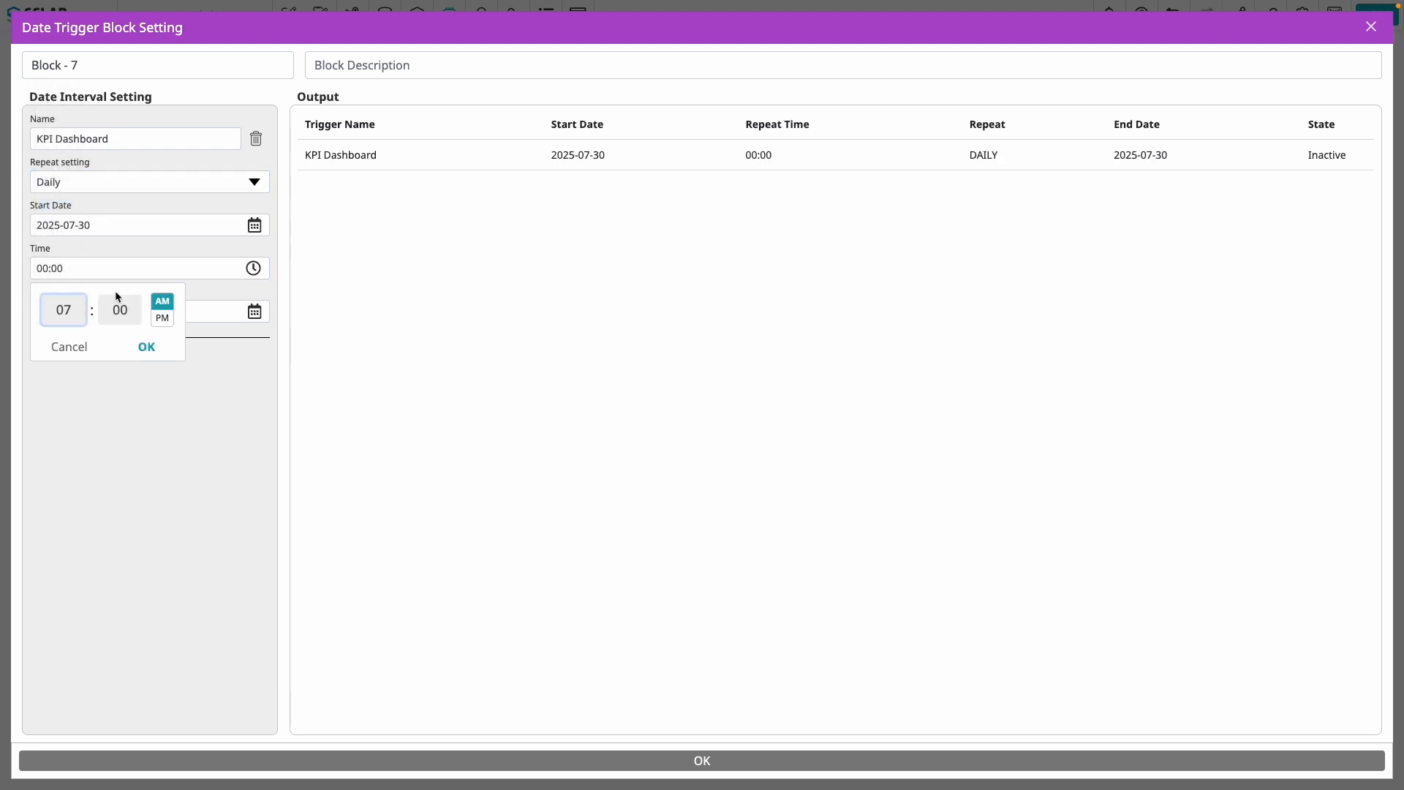
left_click(144, 348)
left_click(188, 316)
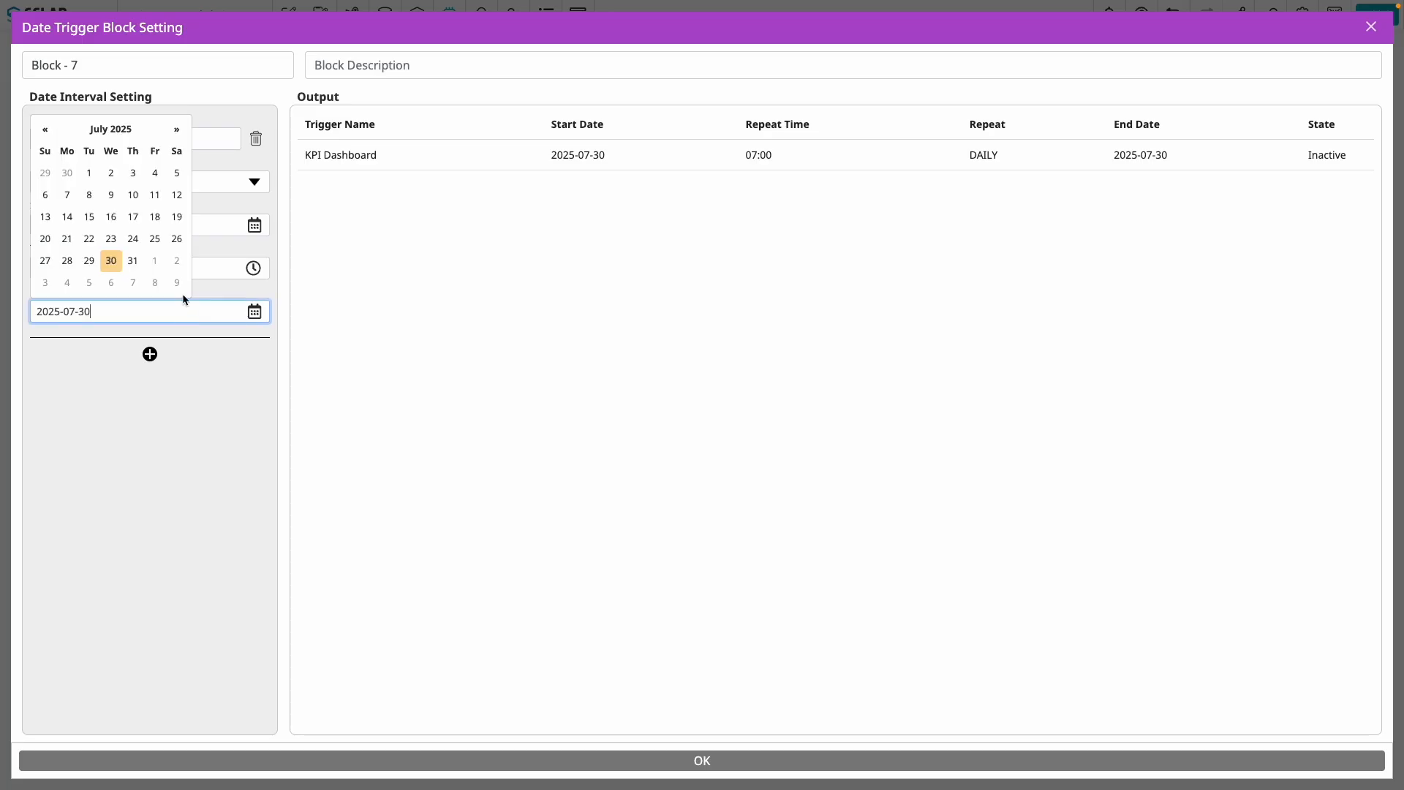
left_click(173, 133)
left_click(120, 130)
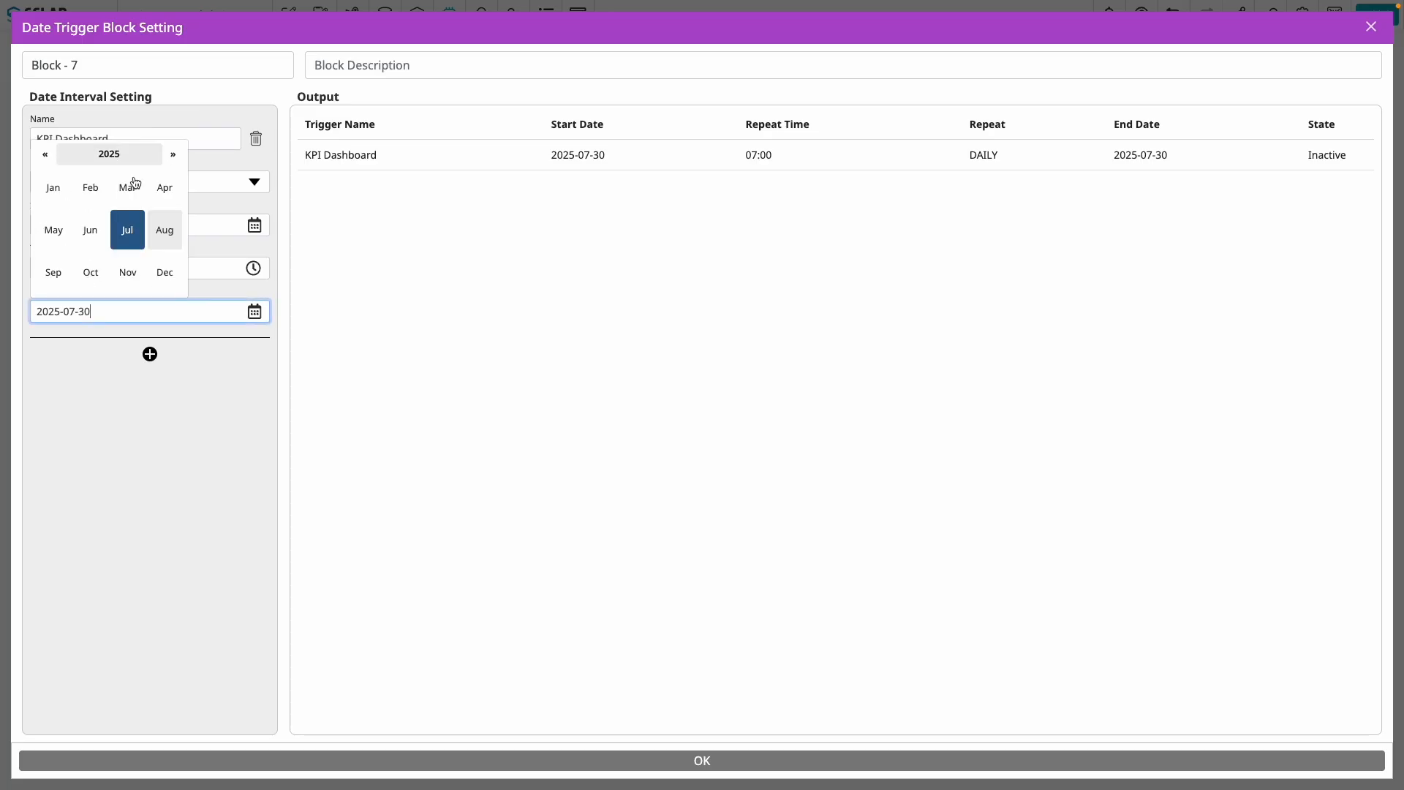
left_click(161, 273)
left_click(111, 261)
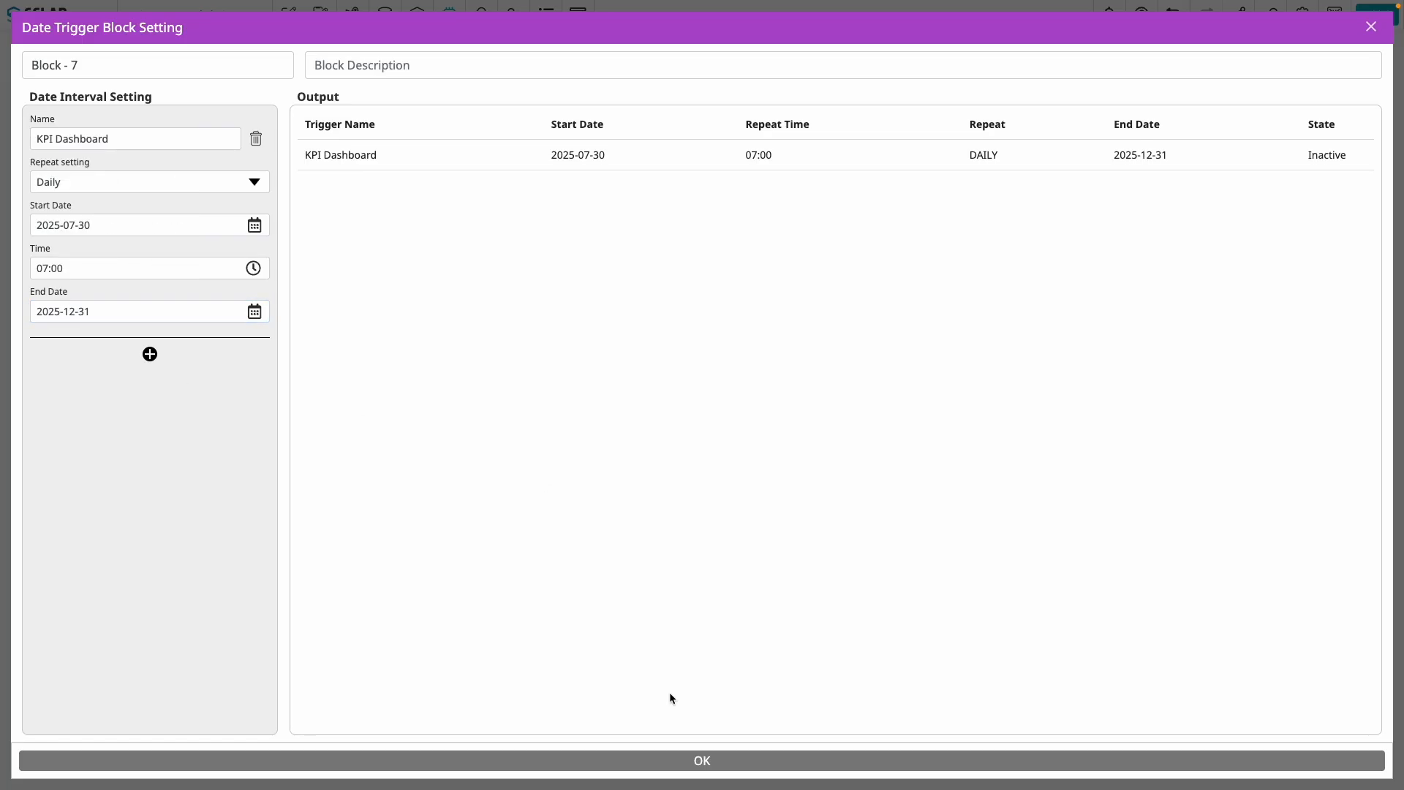
left_click(670, 759)
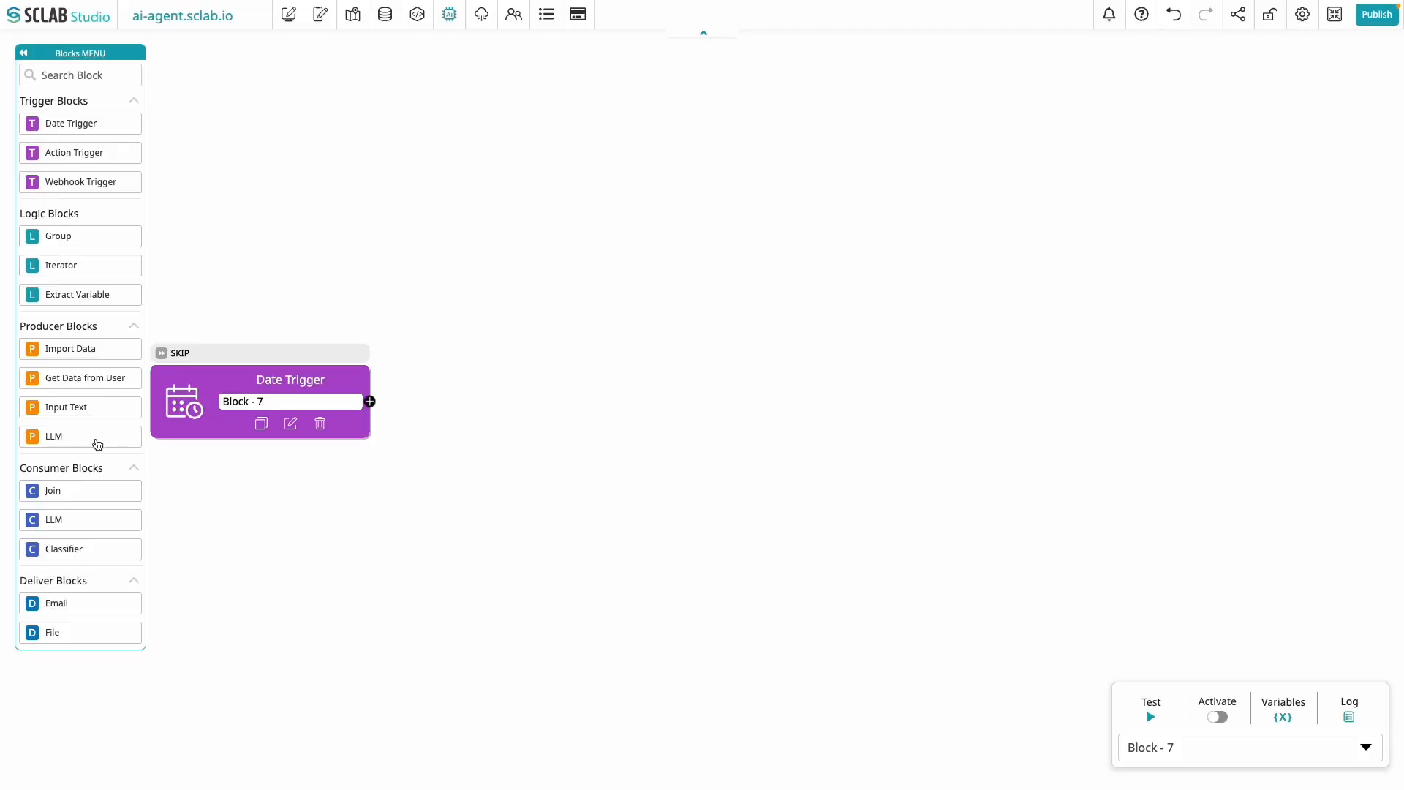
Add an Import Data block connected to the Date Trigger and set its data type to CSV for the customer_kpi list
left_click_drag(68, 358, 495, 405)
left_click_drag(371, 402, 409, 407)
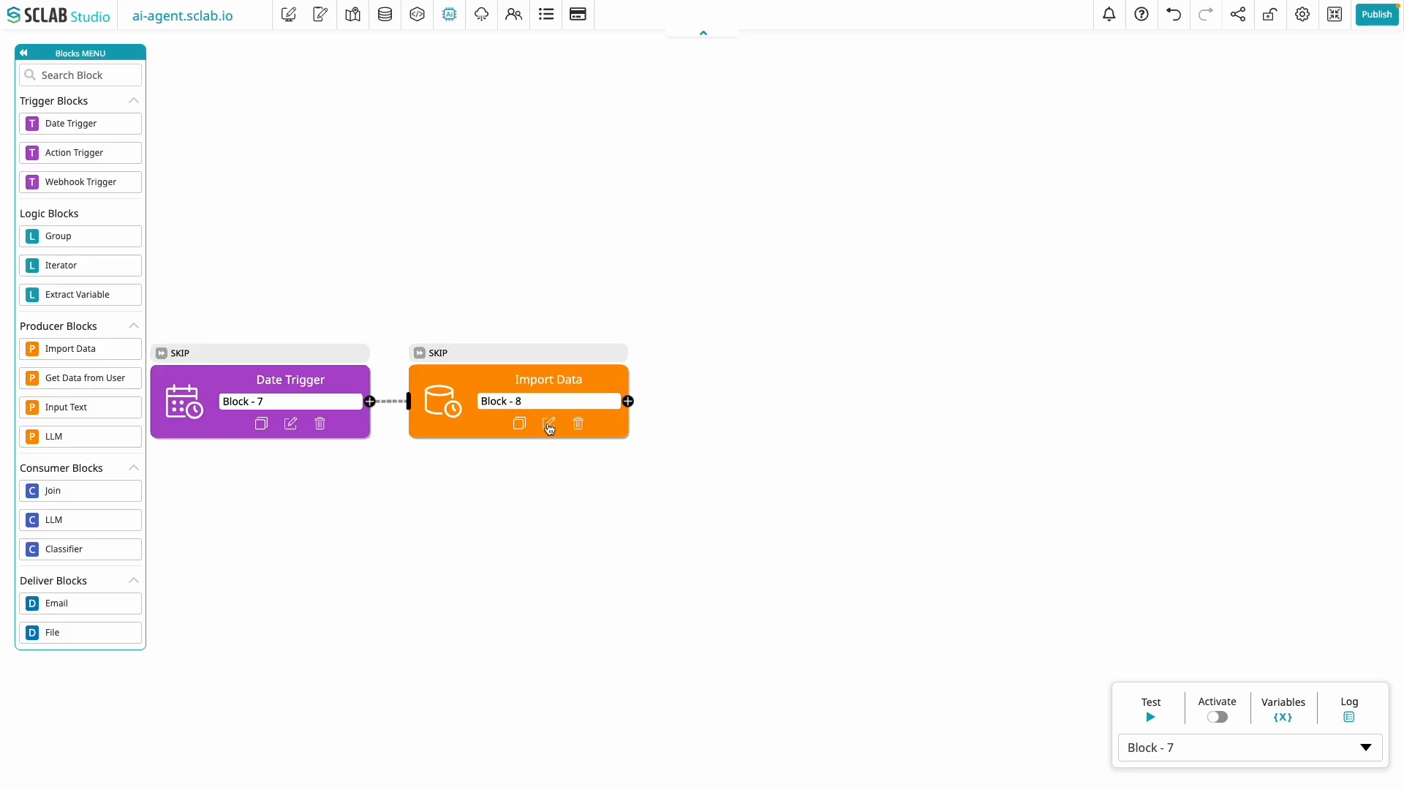
left_click(549, 424)
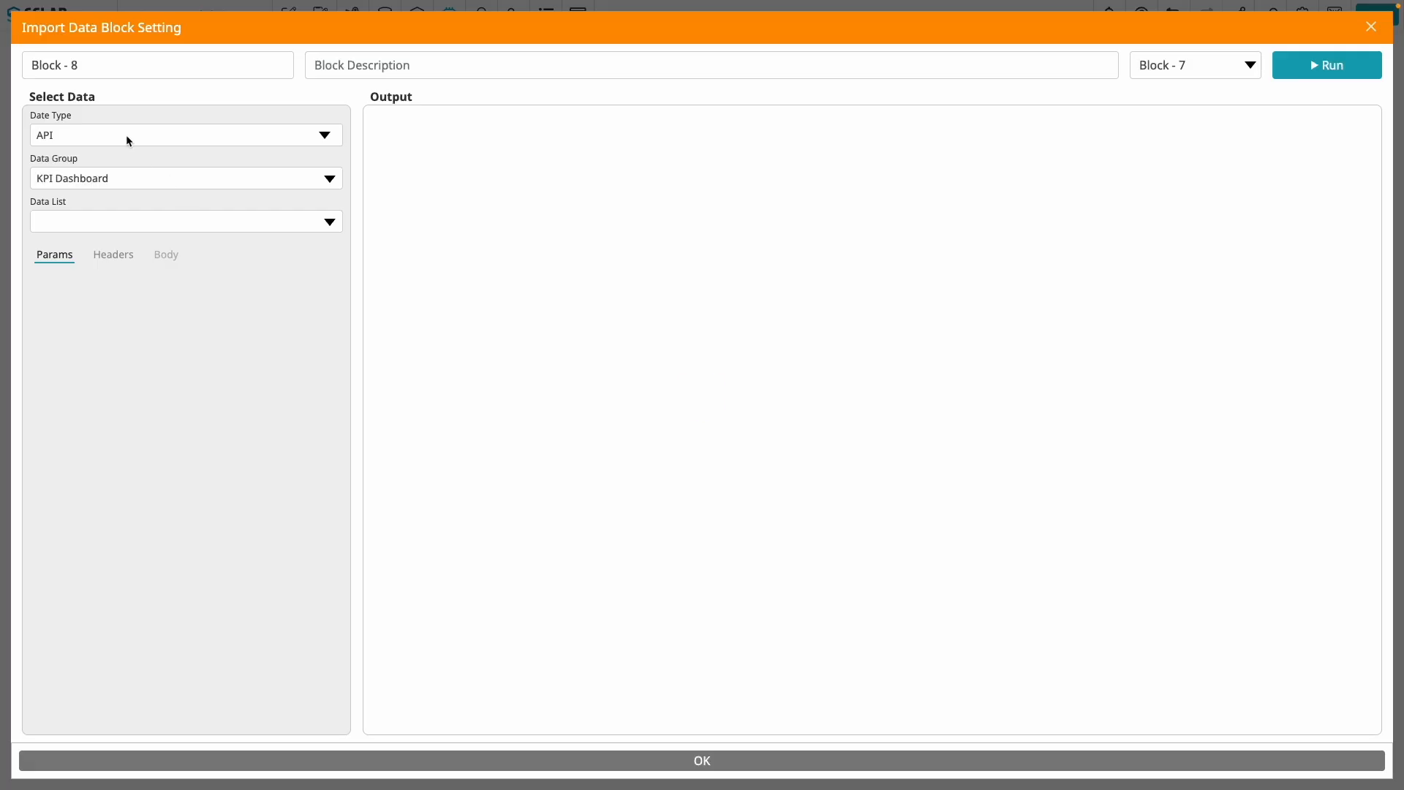
left_click(125, 135)
left_click(96, 147)
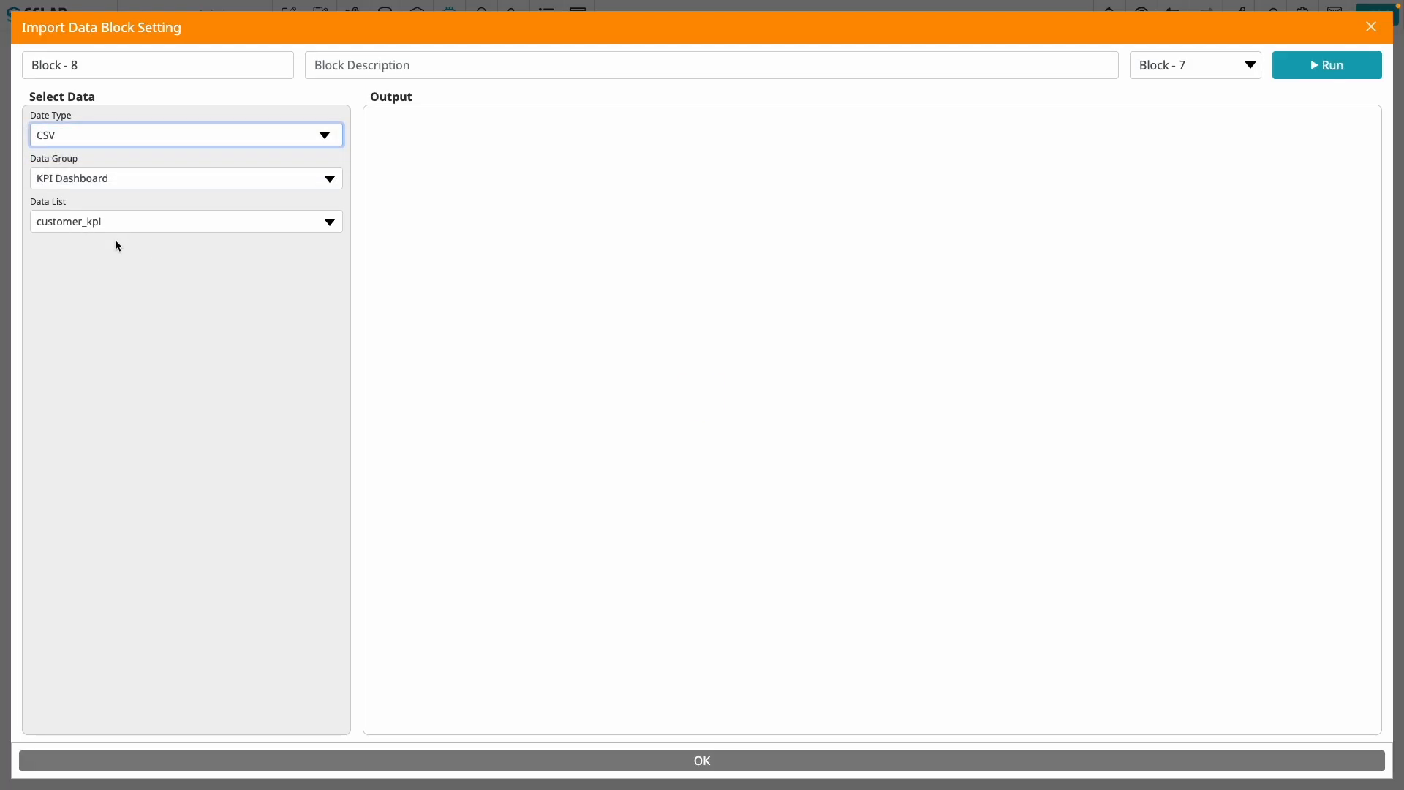
Run the Import Data block to load the customer_kpi rows and confirm its settings
left_click(1332, 73)
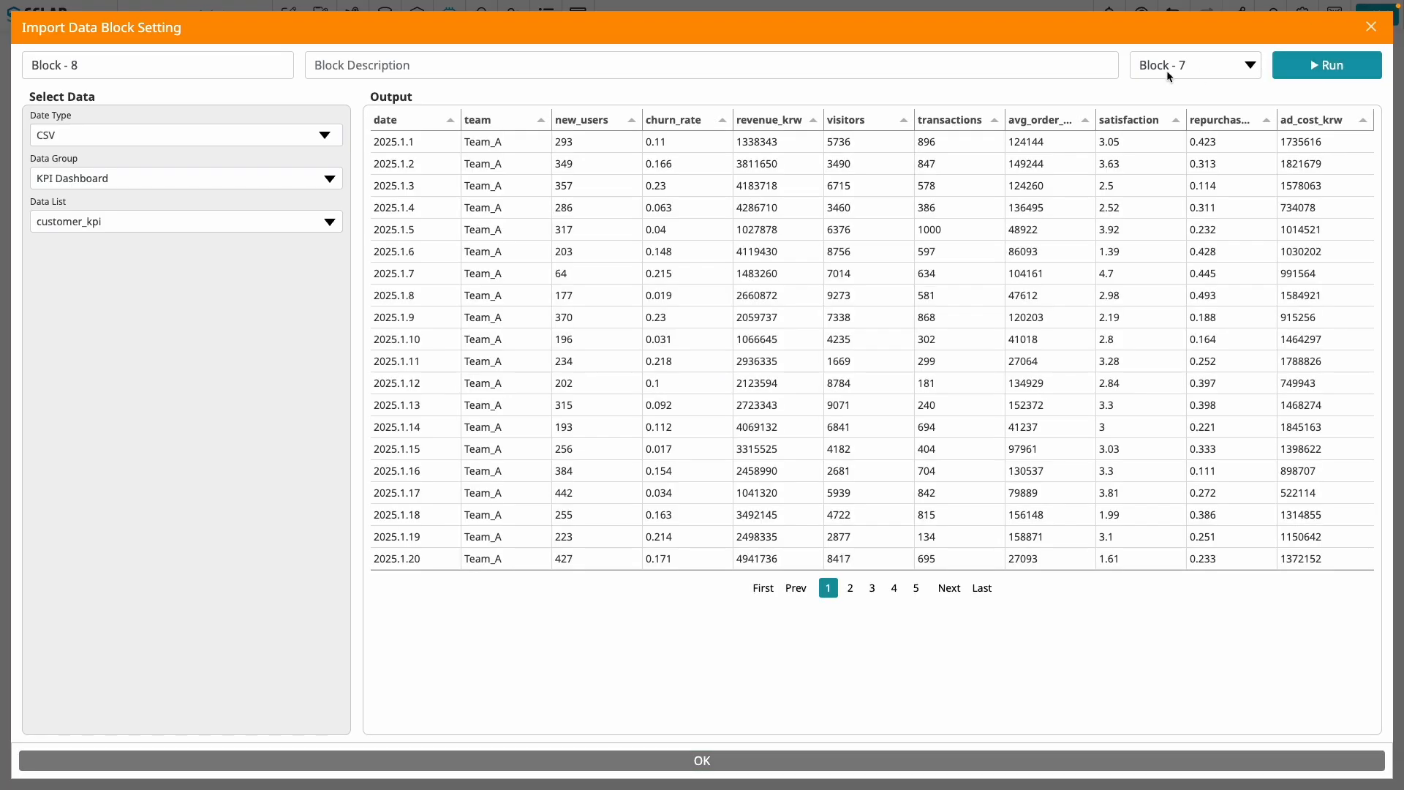
left_click(1334, 66)
left_click(781, 772)
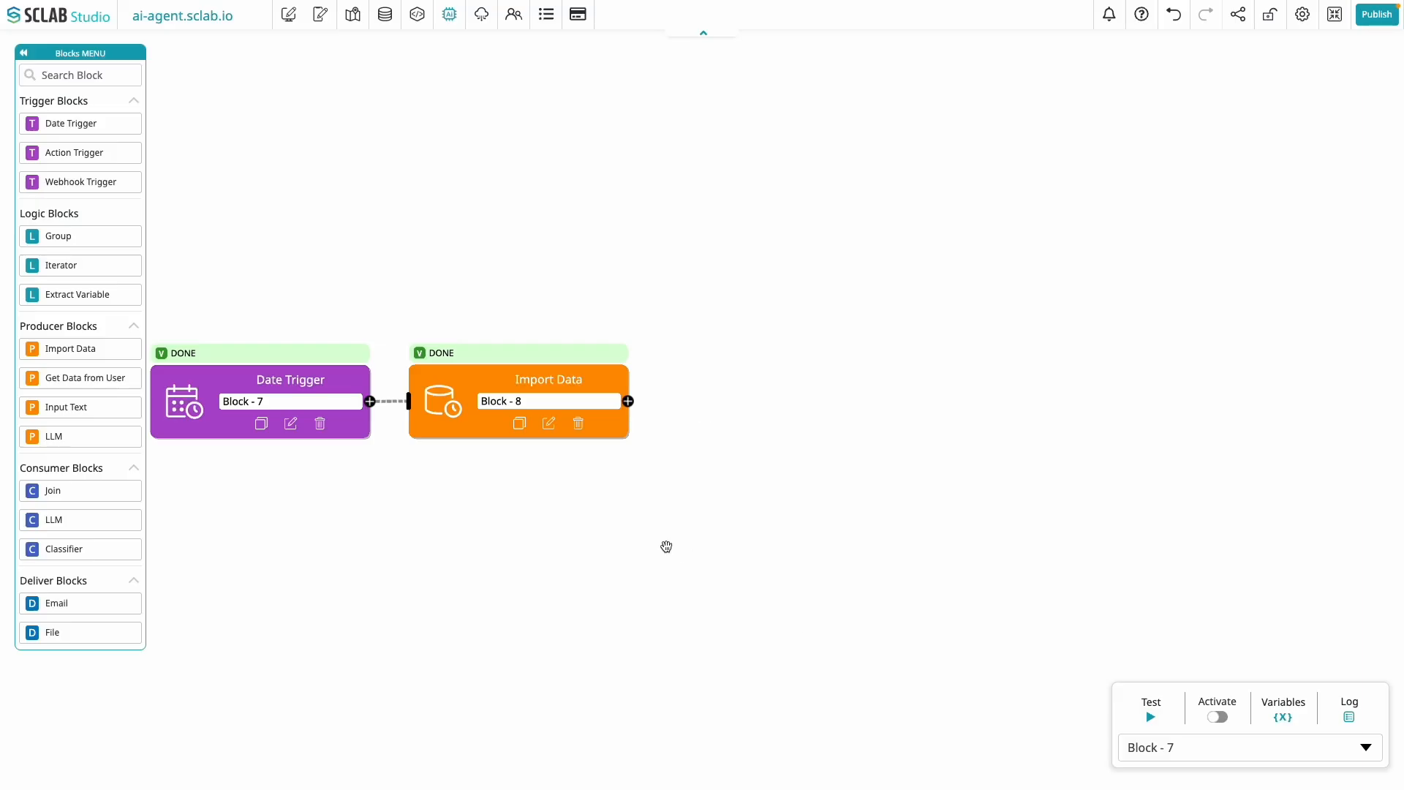
Add a consumer LLM block connected to the Import Data block and run it to load the imported data as input
left_click_drag(62, 528, 751, 408)
left_click_drag(631, 404, 740, 433)
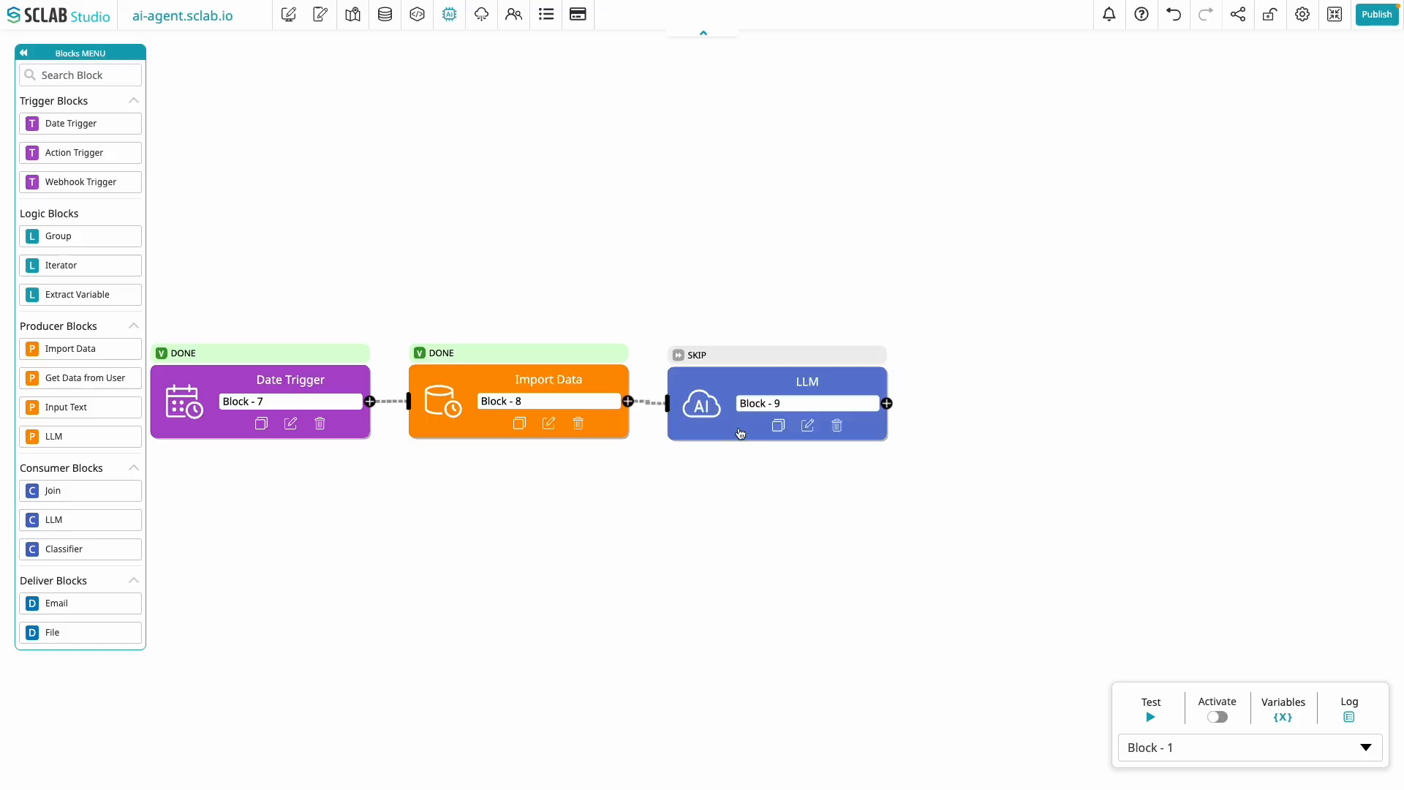
left_click(805, 426)
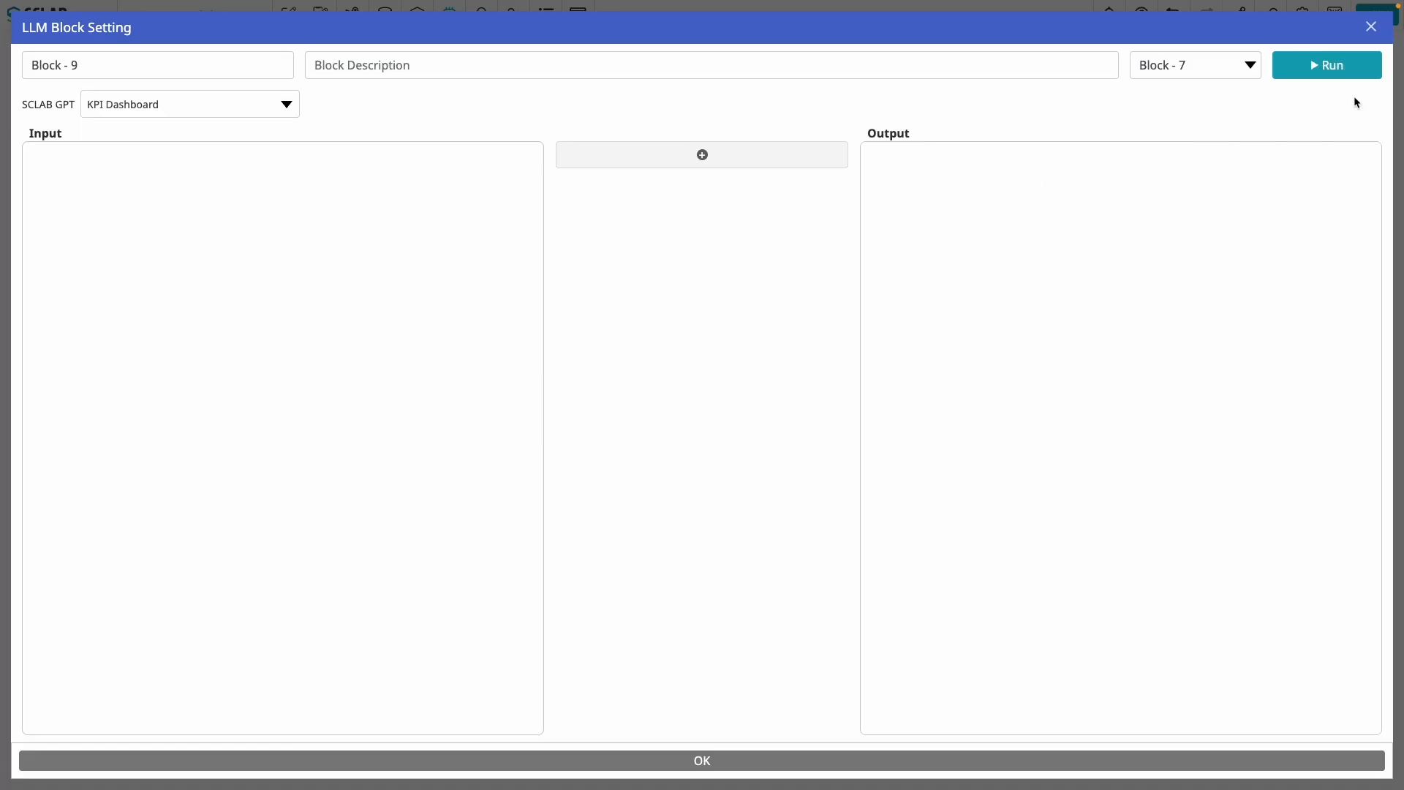
left_click(1340, 76)
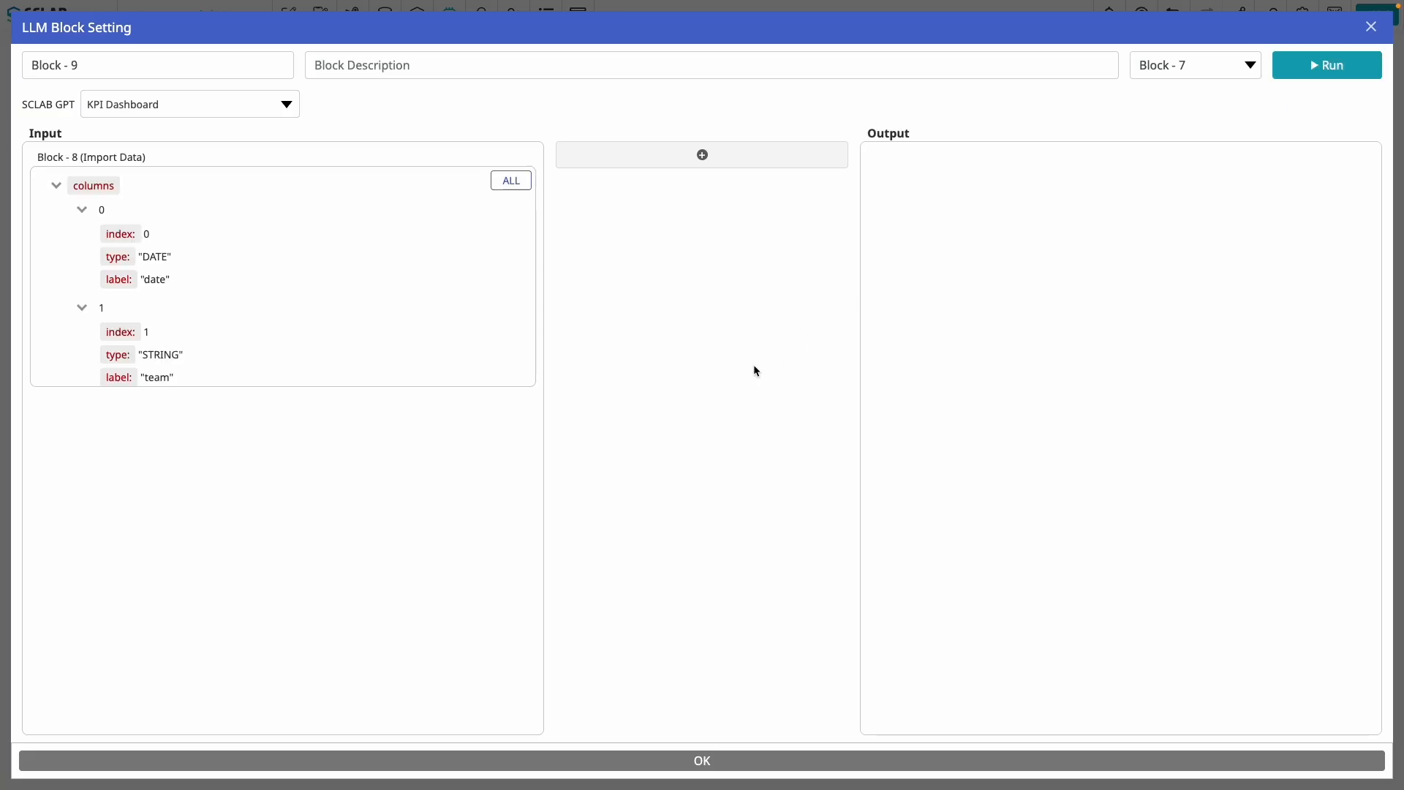
Use all of the Import Data block's output as LLM input and paste the prompt requesting an HTML Customer KPI Dashboard report
left_click(60, 186)
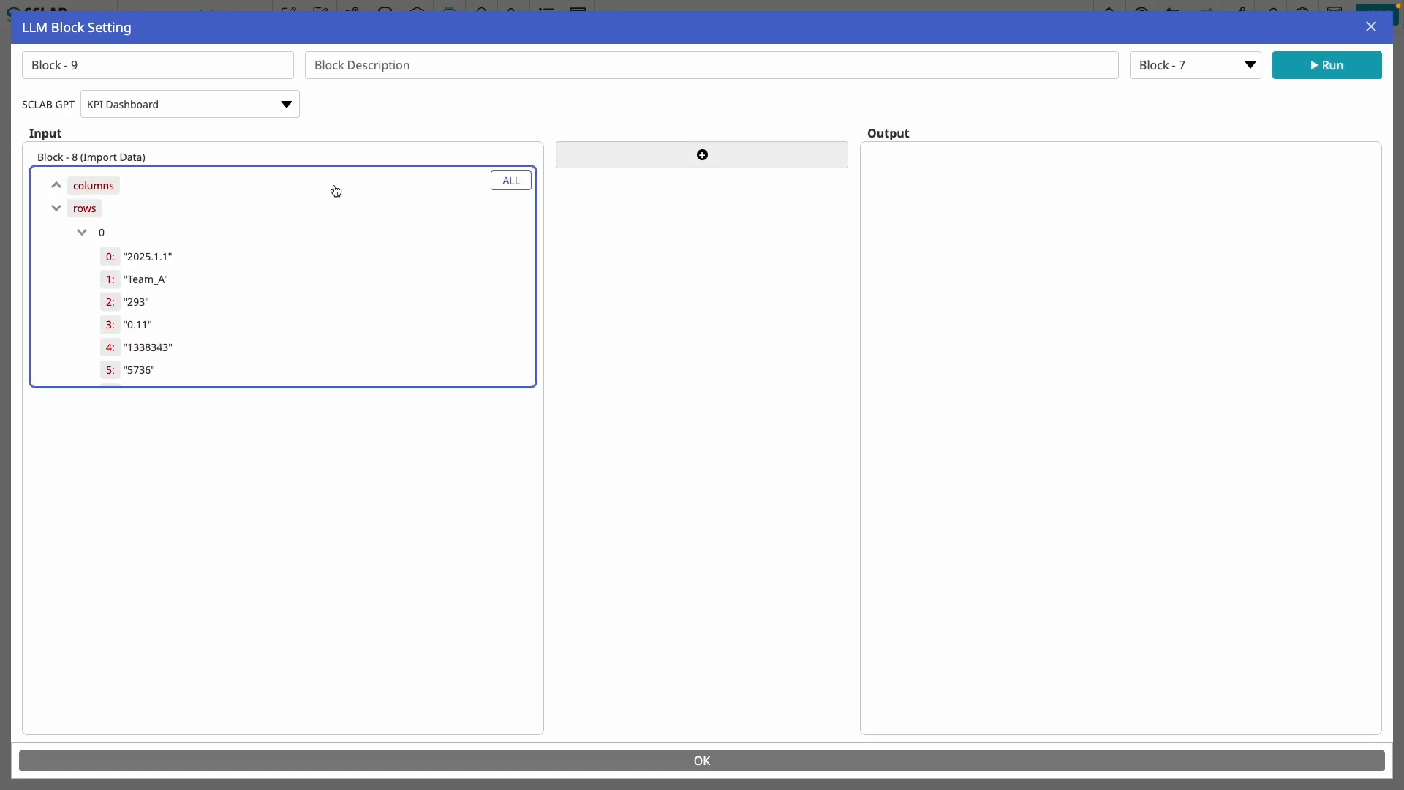
left_click(511, 180)
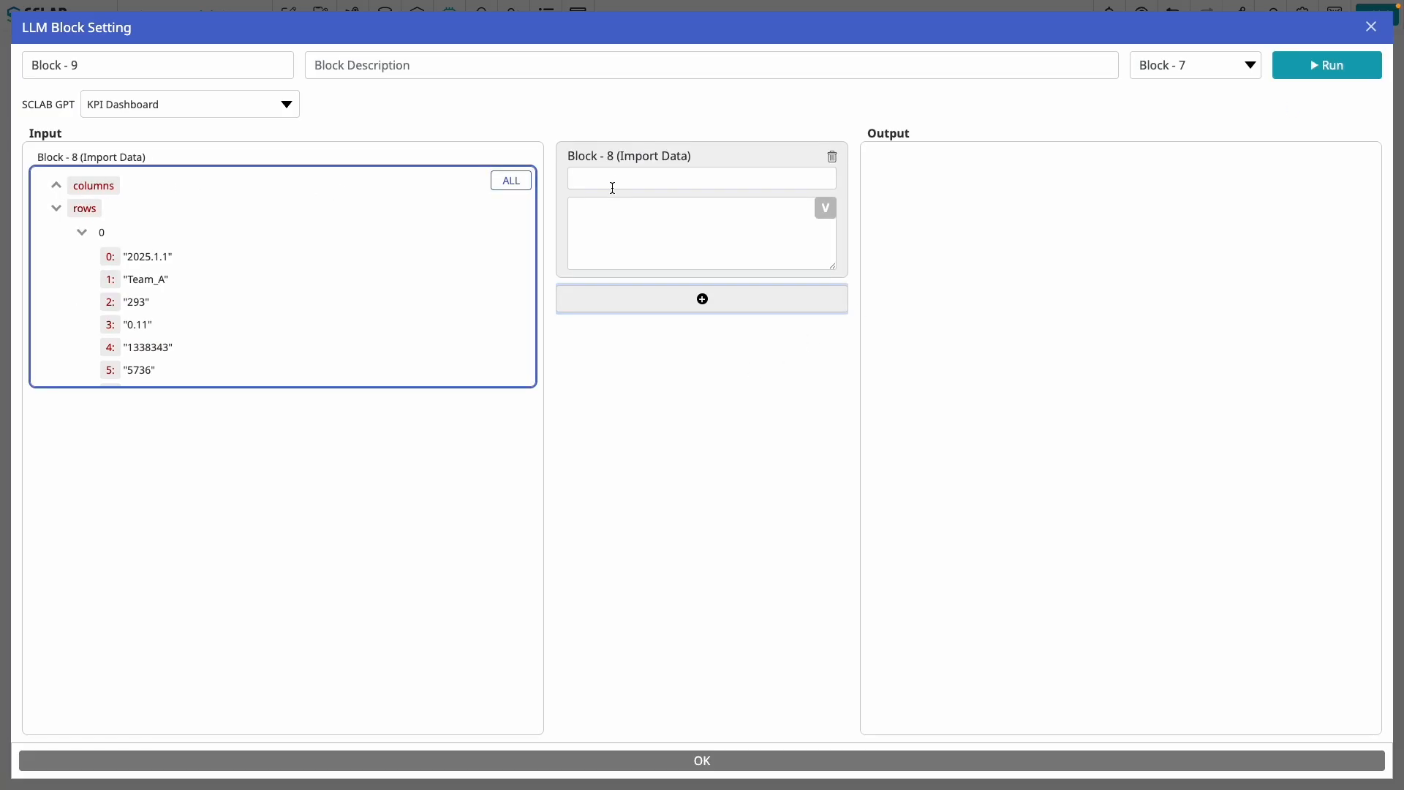
left_click(609, 228)
key("ctrl+v")
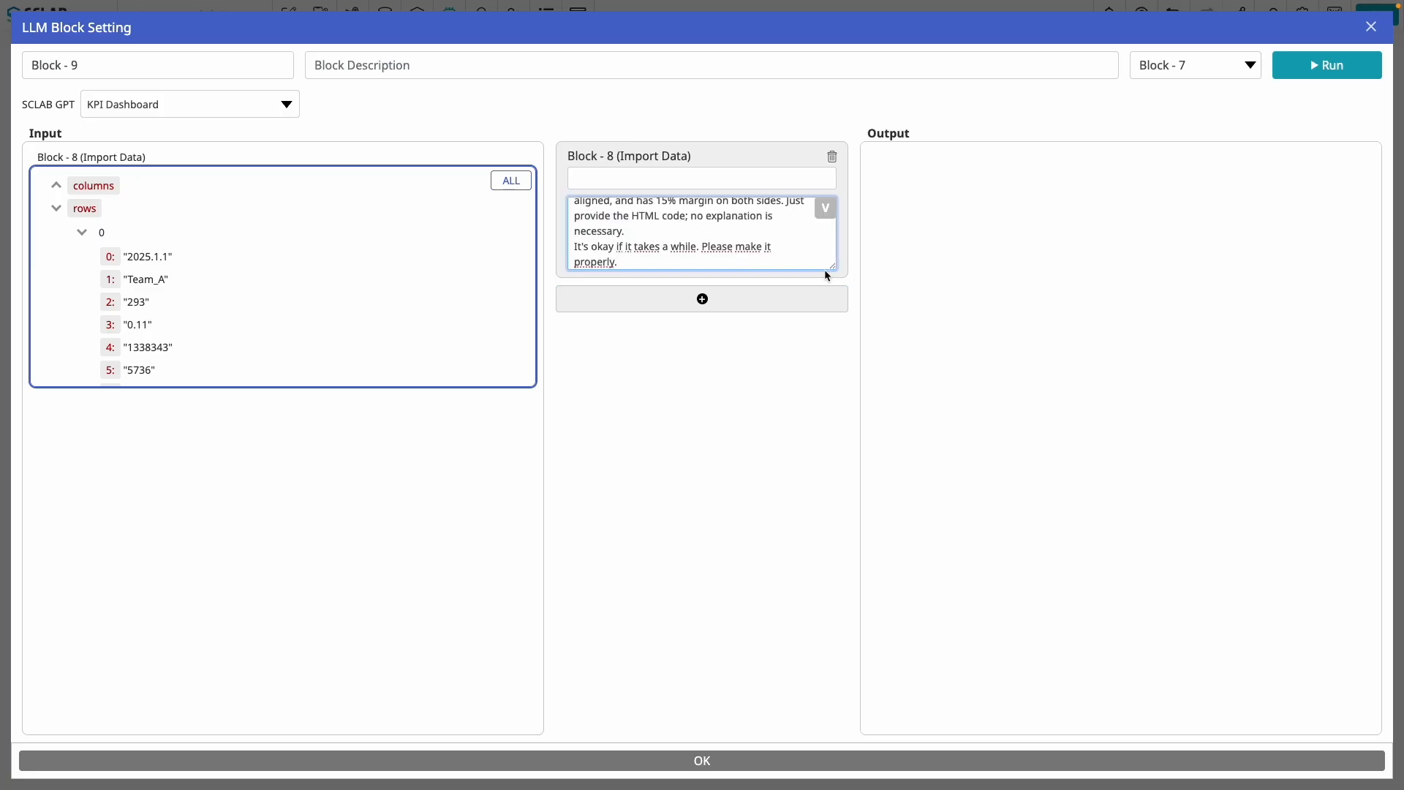
left_click_drag(831, 269, 800, 711)
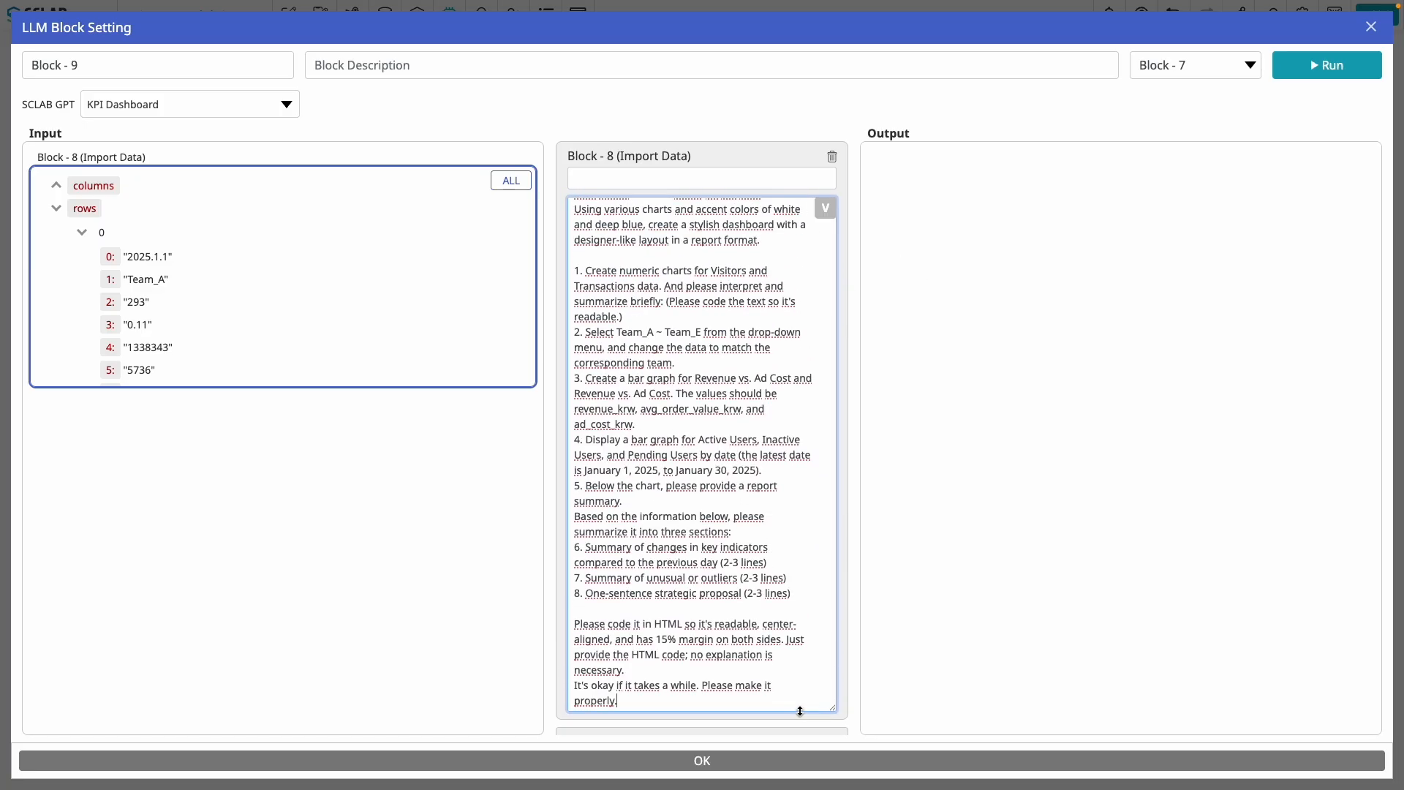
scroll(763, 579, "up", 1)
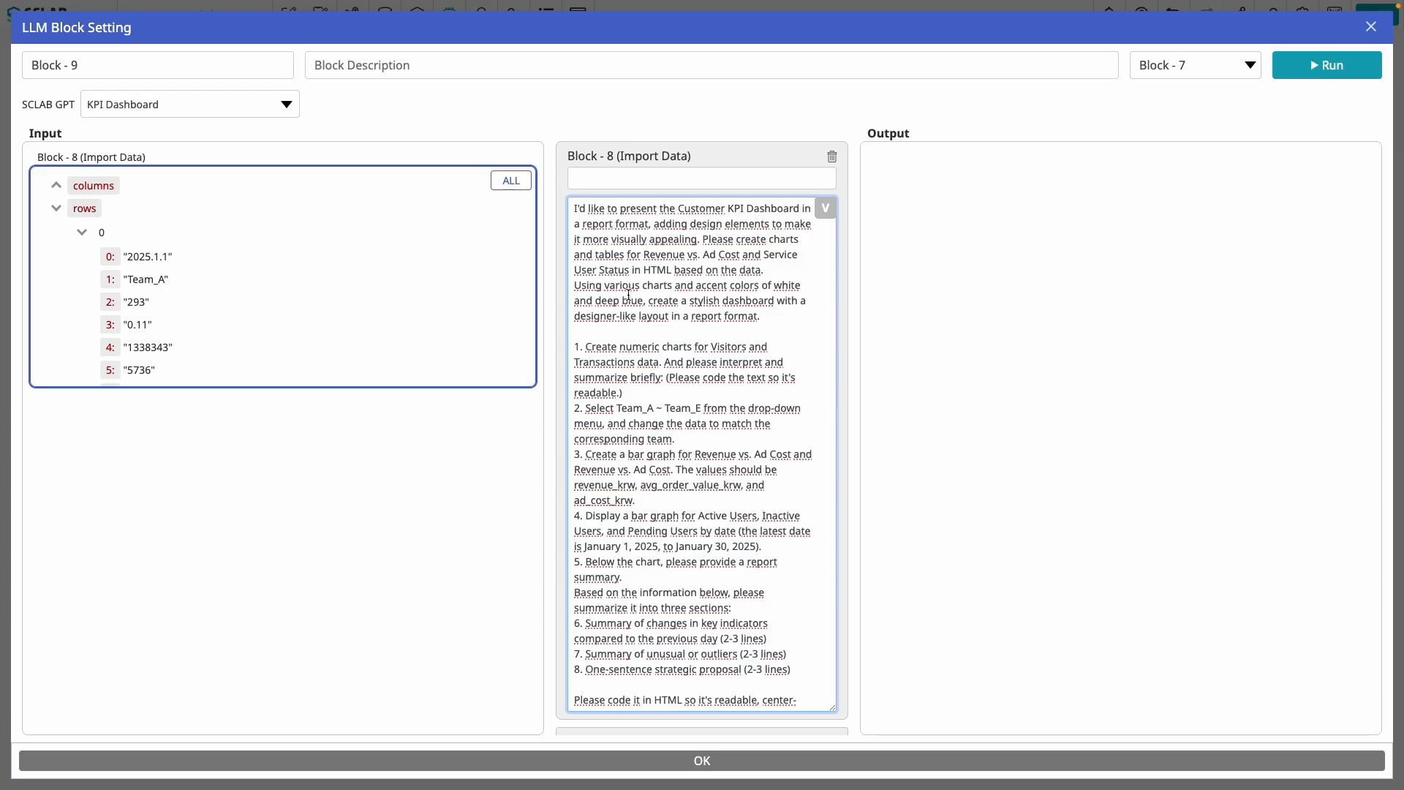
scroll(629, 306, "down", 1)
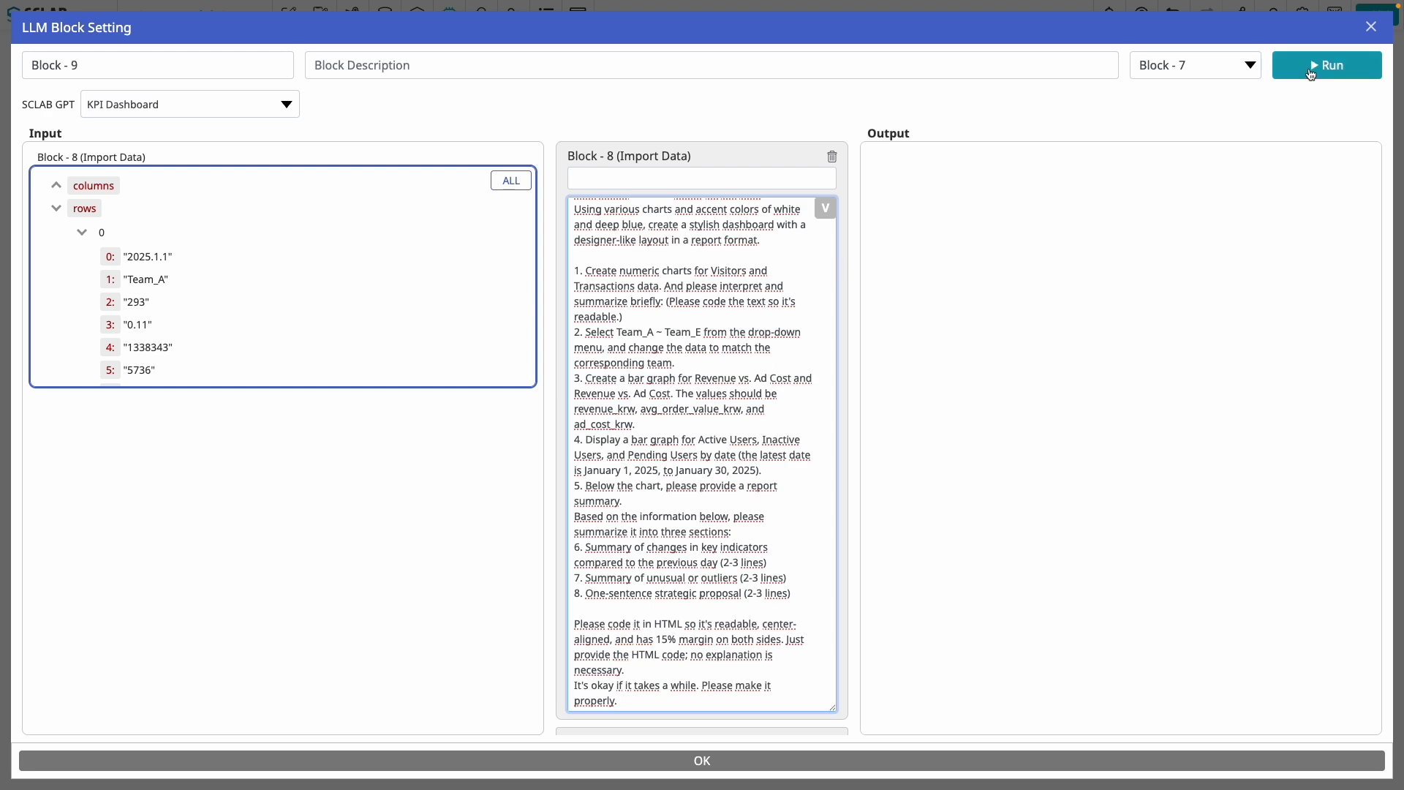
Run the LLM block with the report prompt and review the generated Customer KPI Dashboard output
left_click(1312, 72)
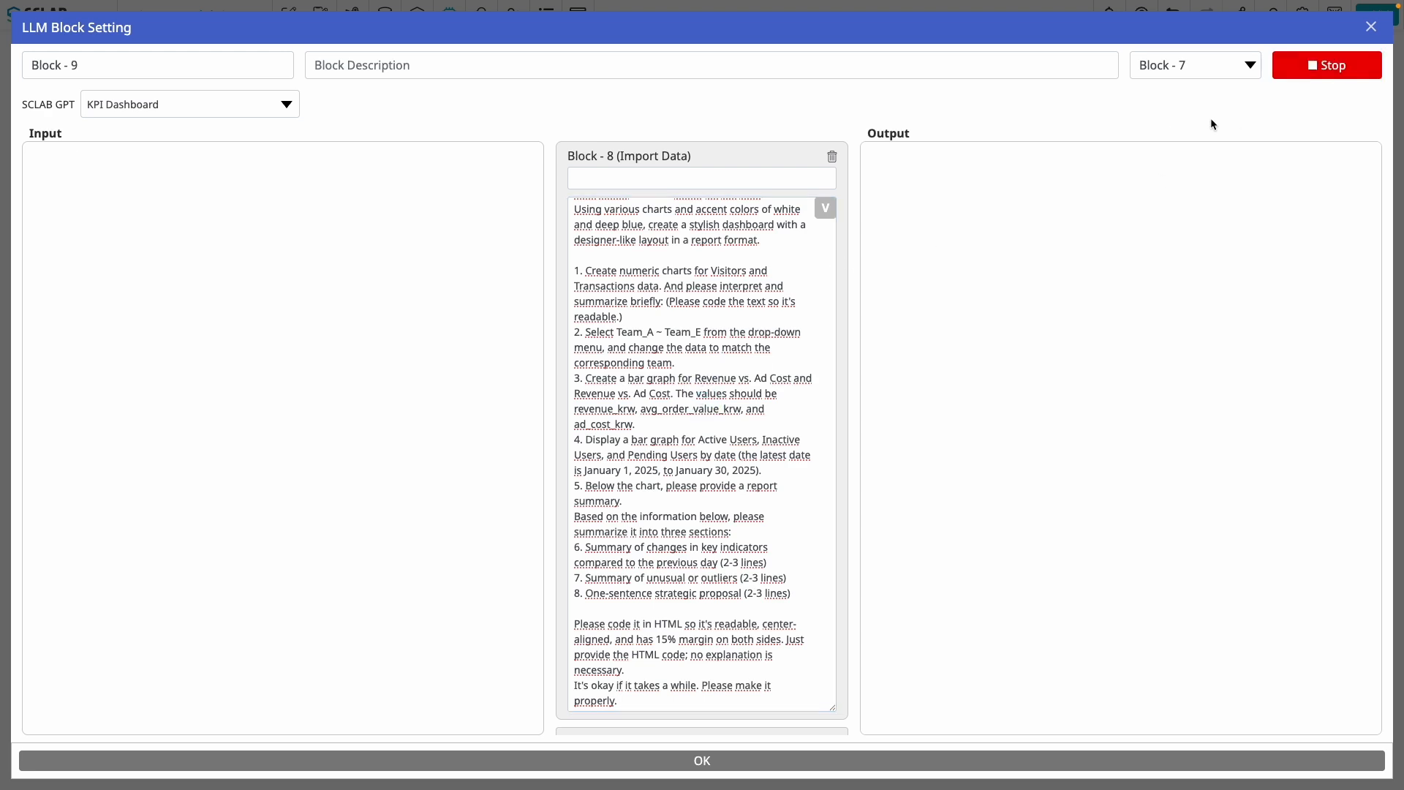
left_click(820, 760)
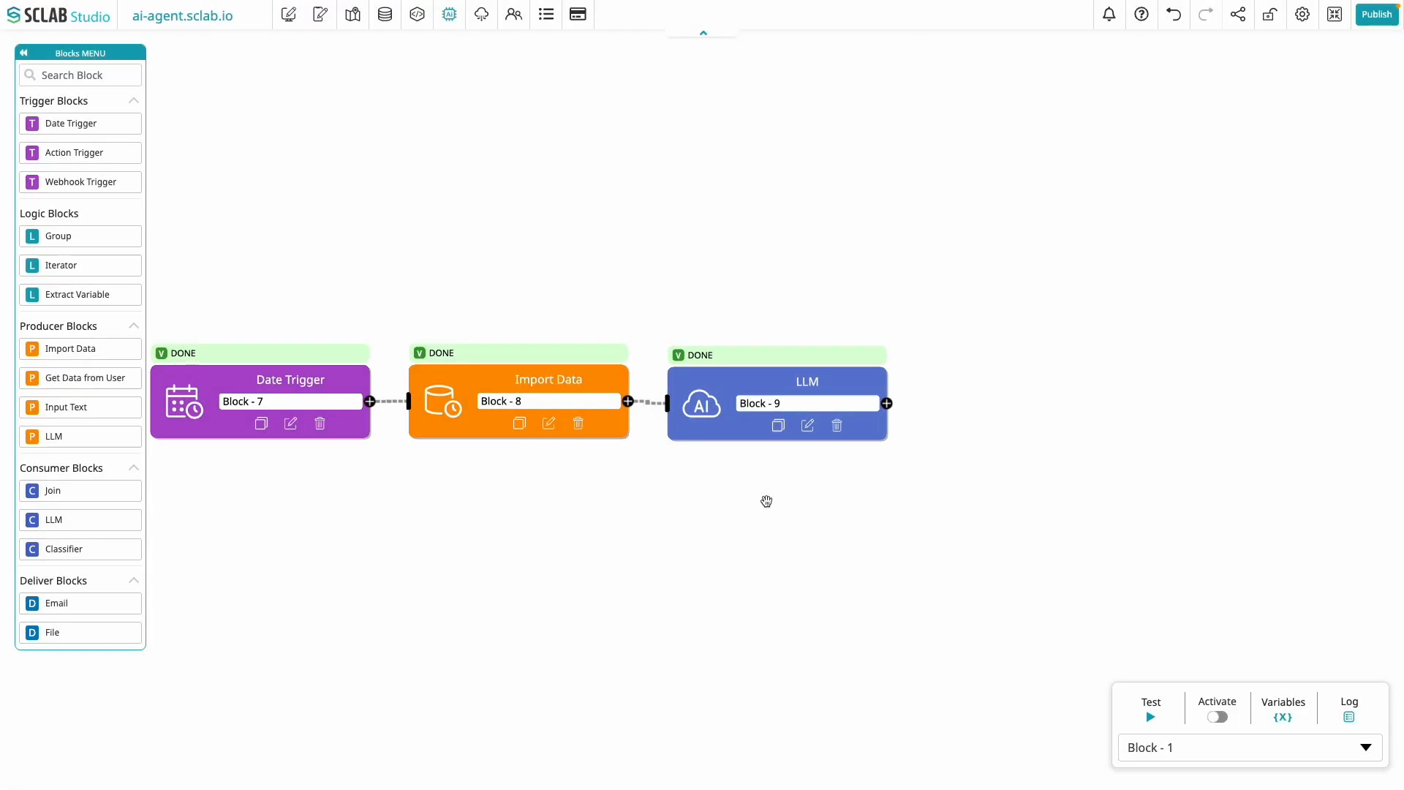
left_click(809, 428)
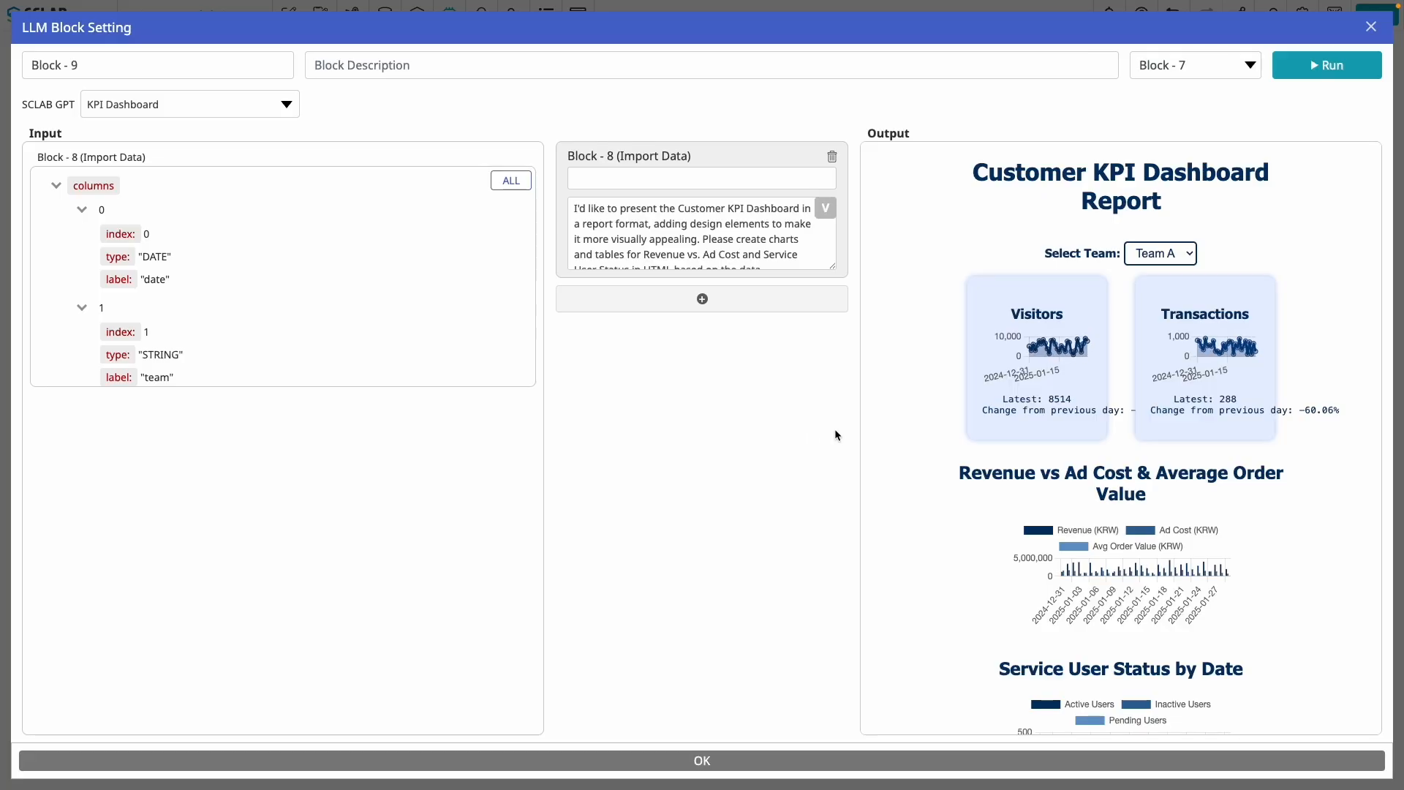
scroll(942, 566, "down", 3)
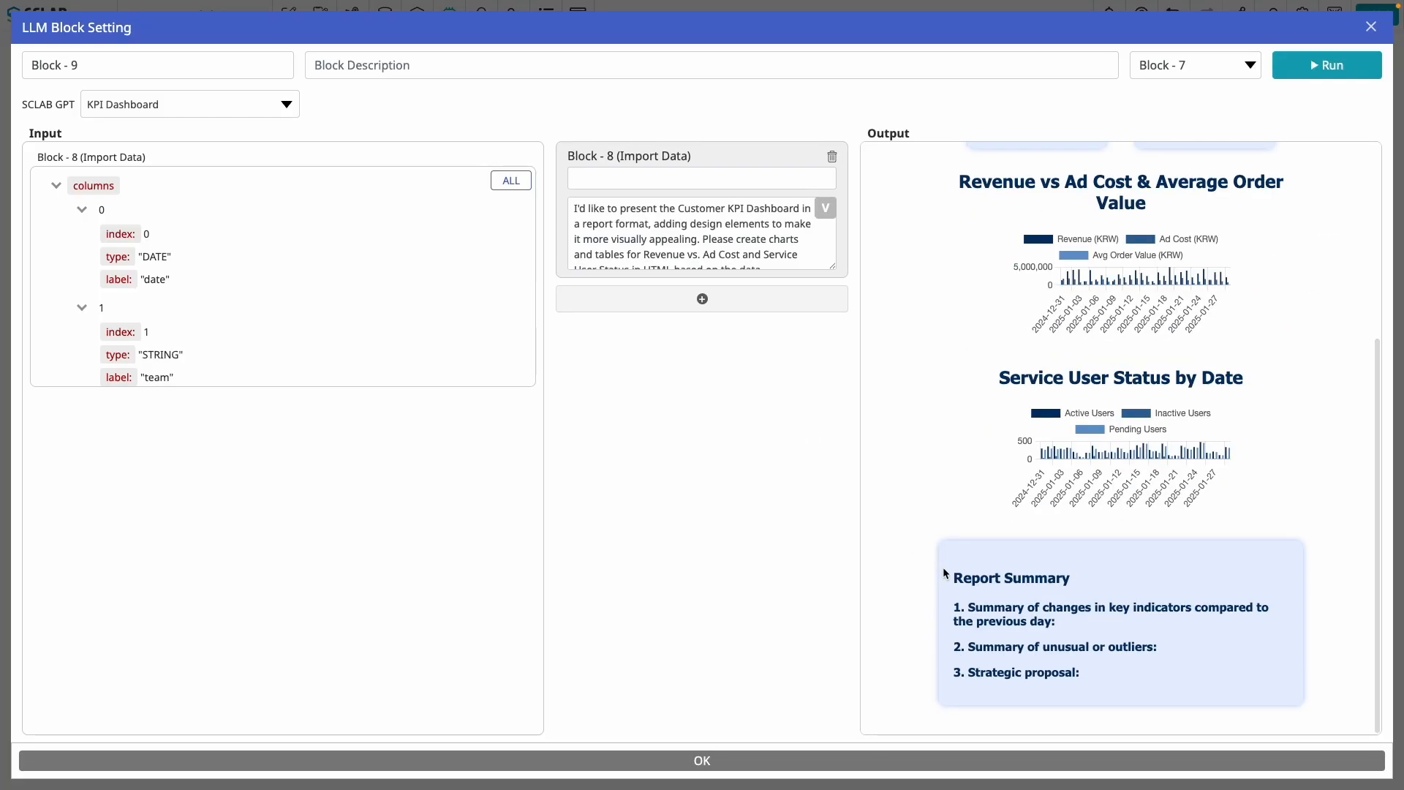
scroll(942, 567, "up", 4)
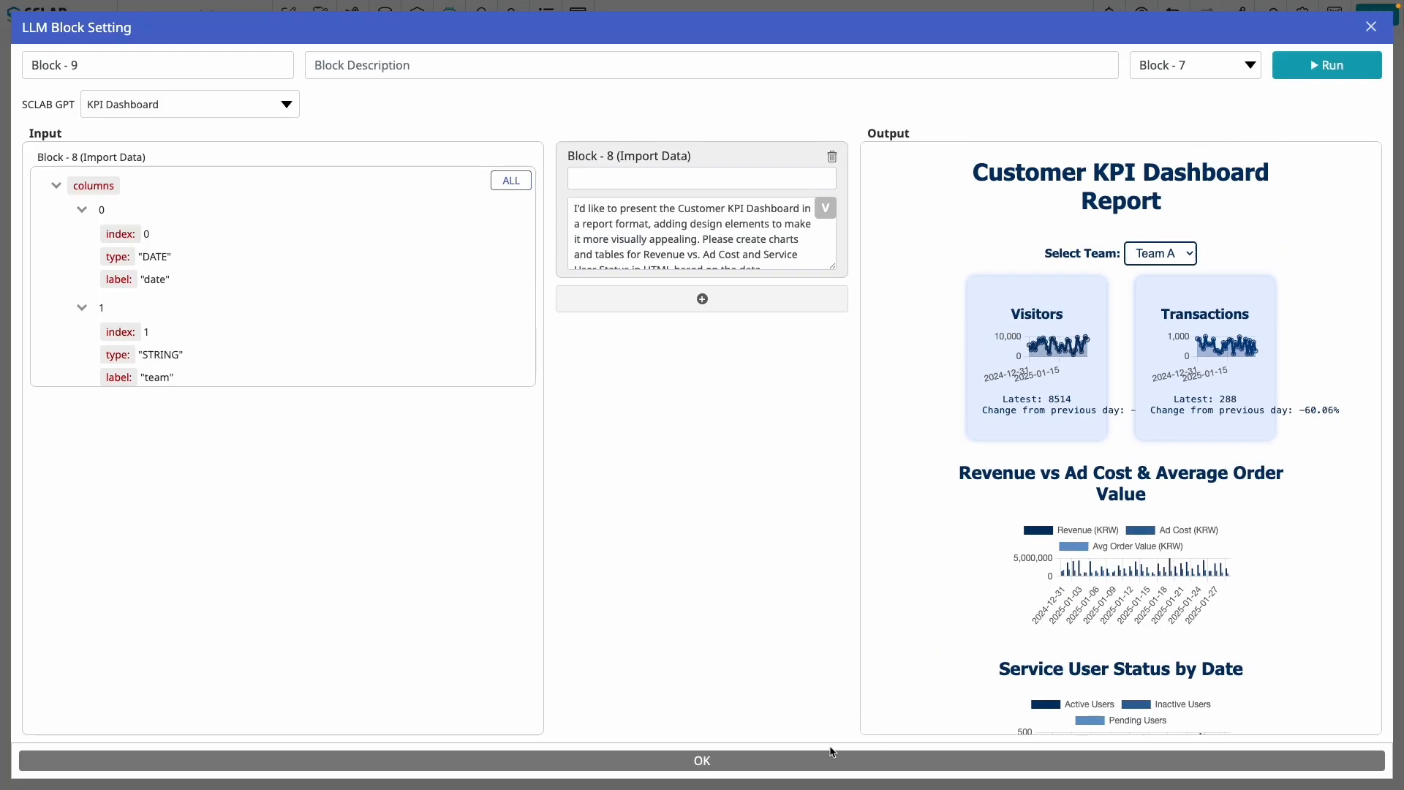
left_click(819, 760)
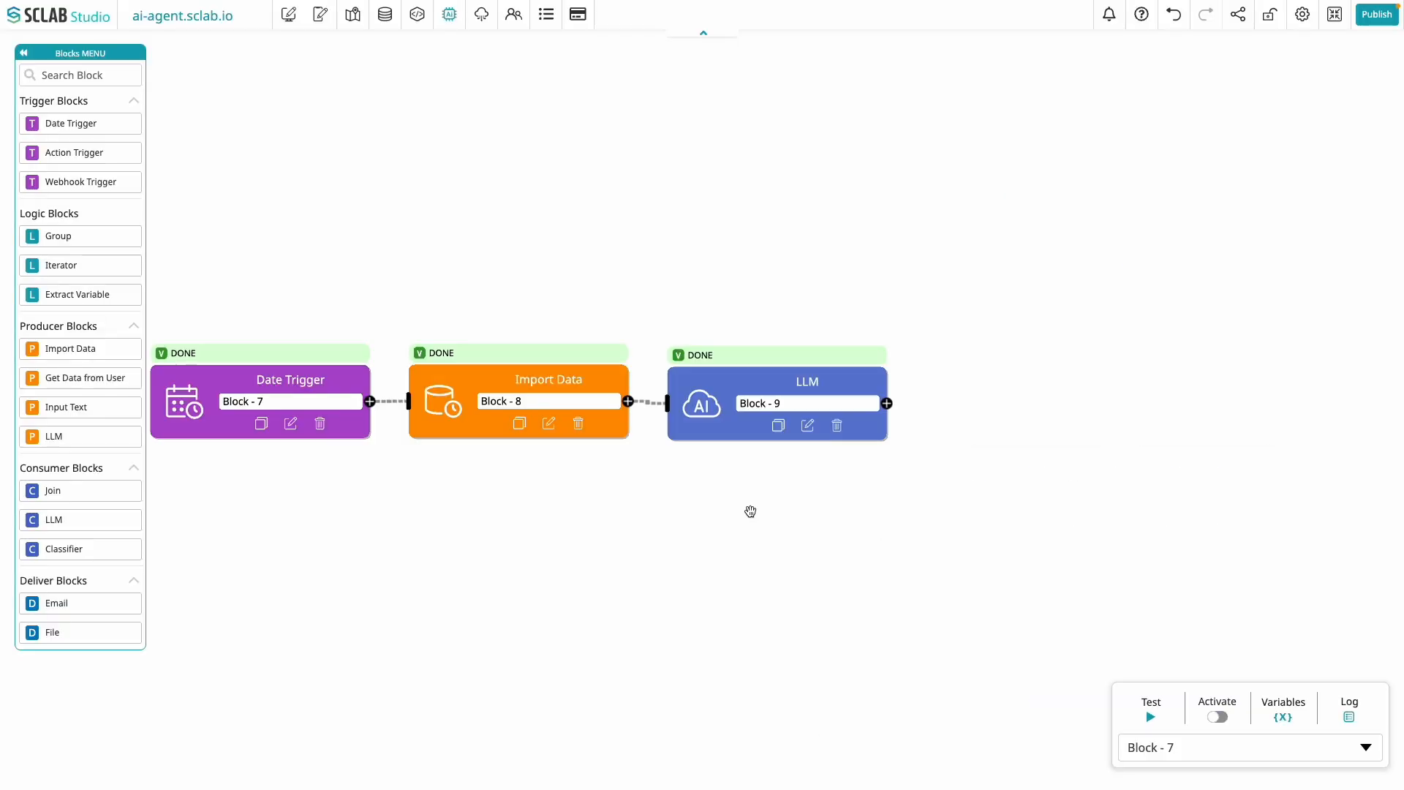
Add a File block connected to the LLM block and configure it to save the LLM output as an HTML file
left_click_drag(63, 633, 1002, 403)
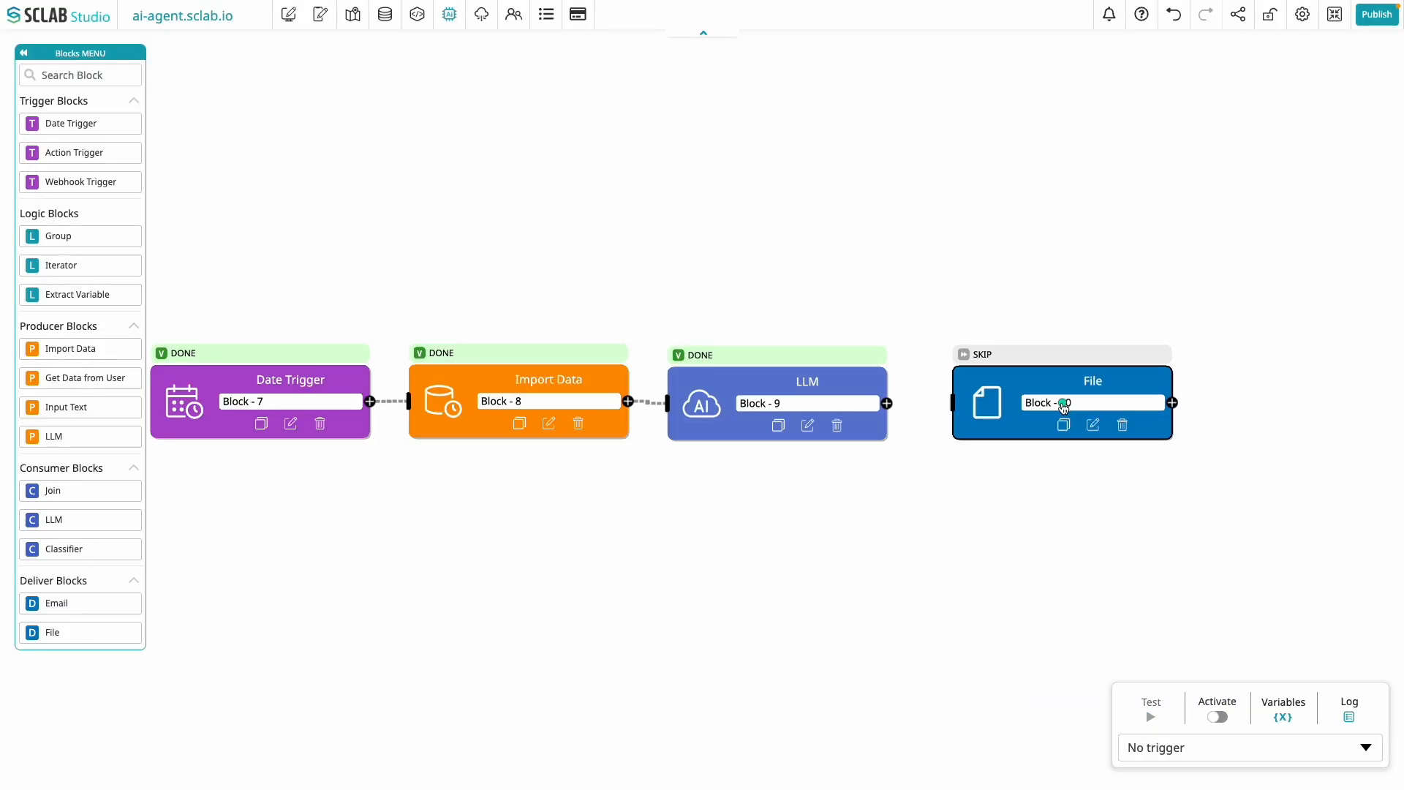
left_click_drag(885, 405, 951, 403)
left_click(1091, 425)
left_click(661, 134)
left_click(646, 147)
left_click(620, 135)
left_click(592, 119)
left_click(763, 764)
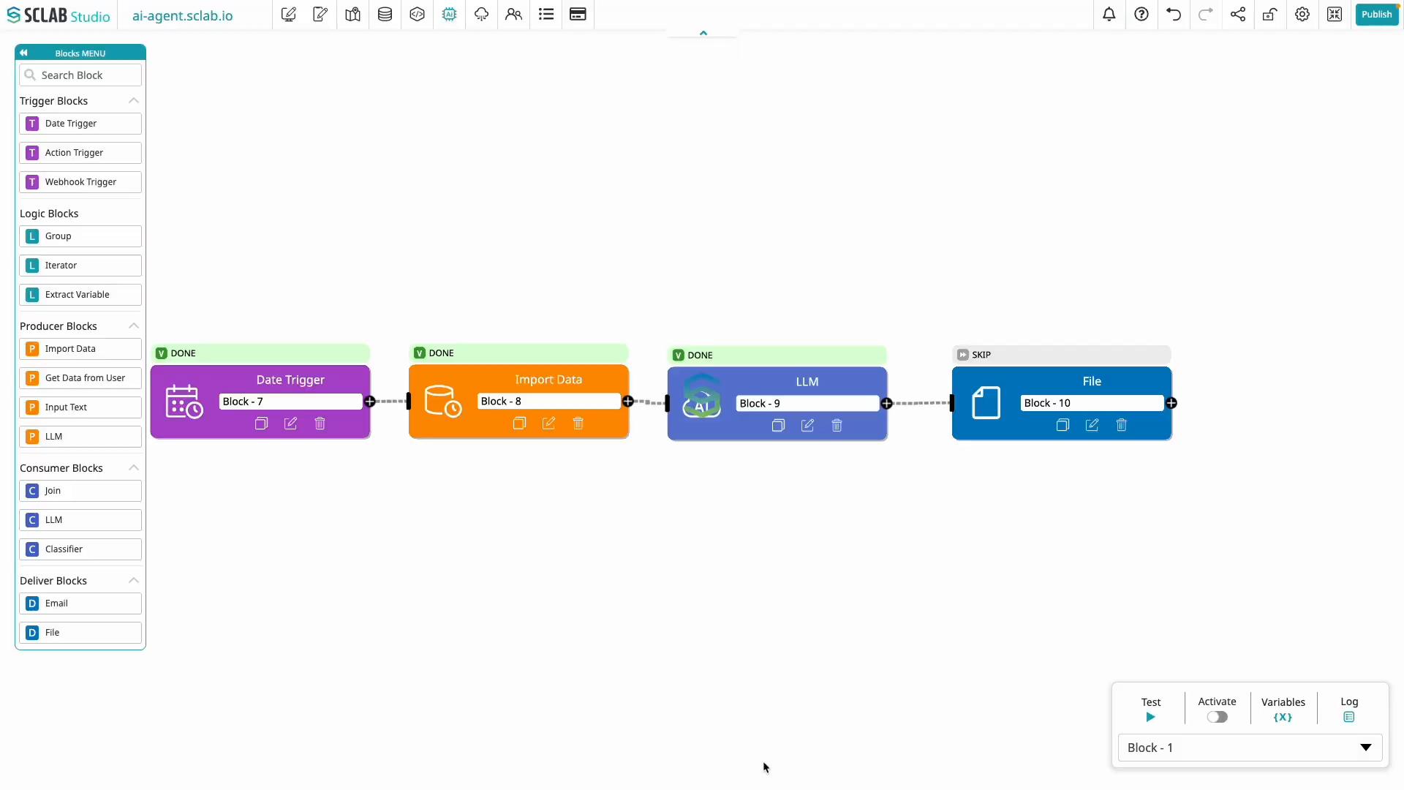
Add an Extract Variable block following the File block and run it to load the file output as input
left_click_drag(64, 296, 1221, 403)
left_click(1357, 427)
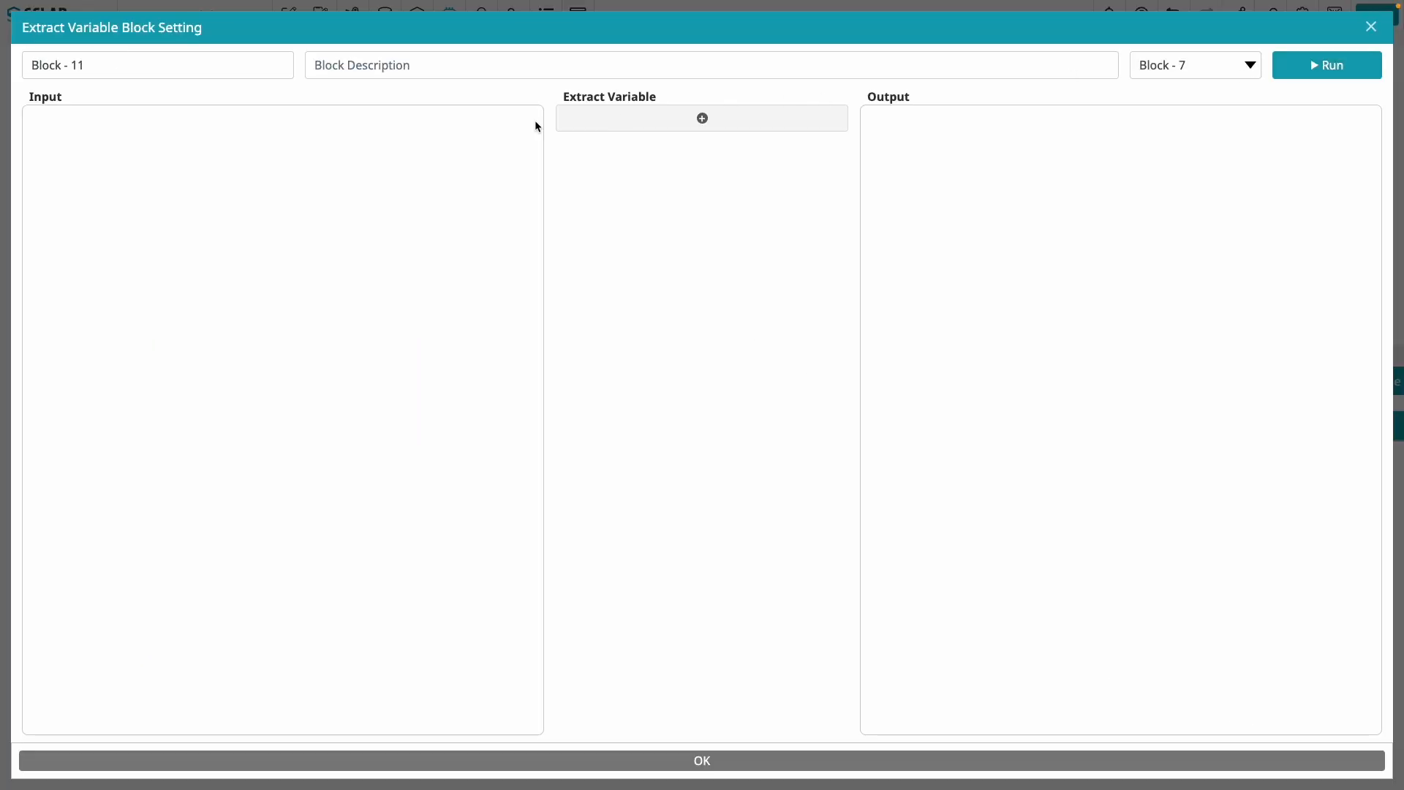
left_click(1340, 71)
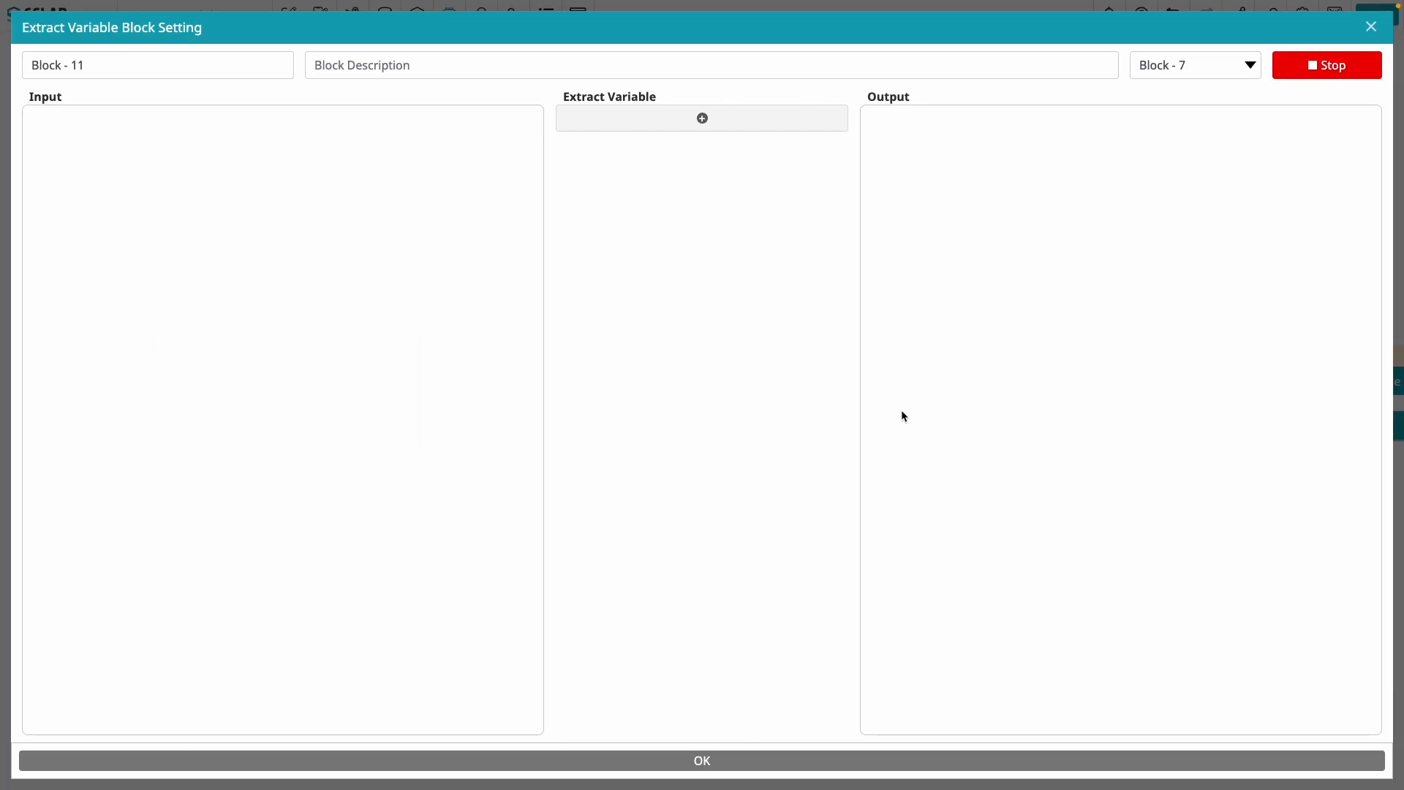
left_click(702, 759)
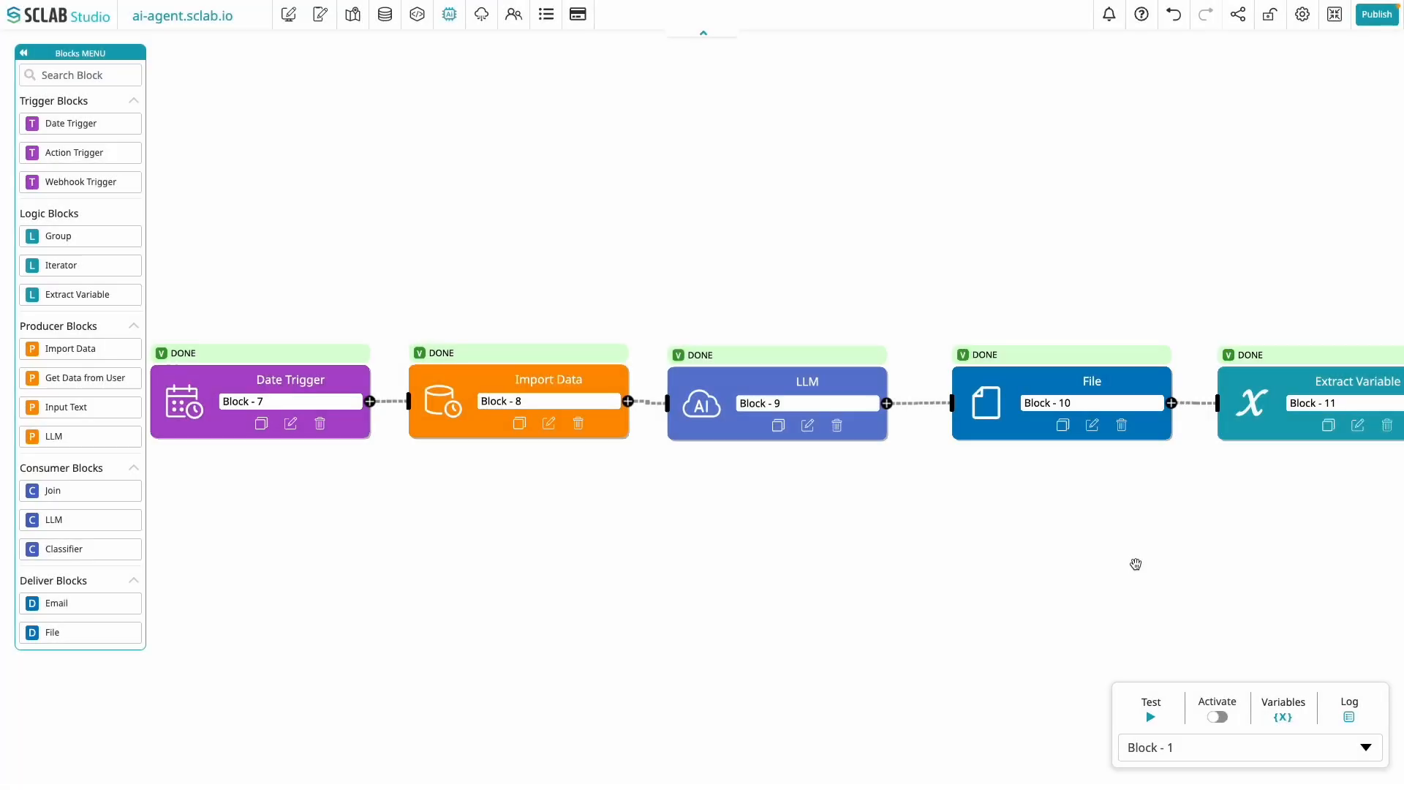
scroll(972, 541, "down", 3)
scroll(971, 539, "right", 2)
scroll(971, 538, "down", 2)
left_click_drag(1018, 524, 956, 507)
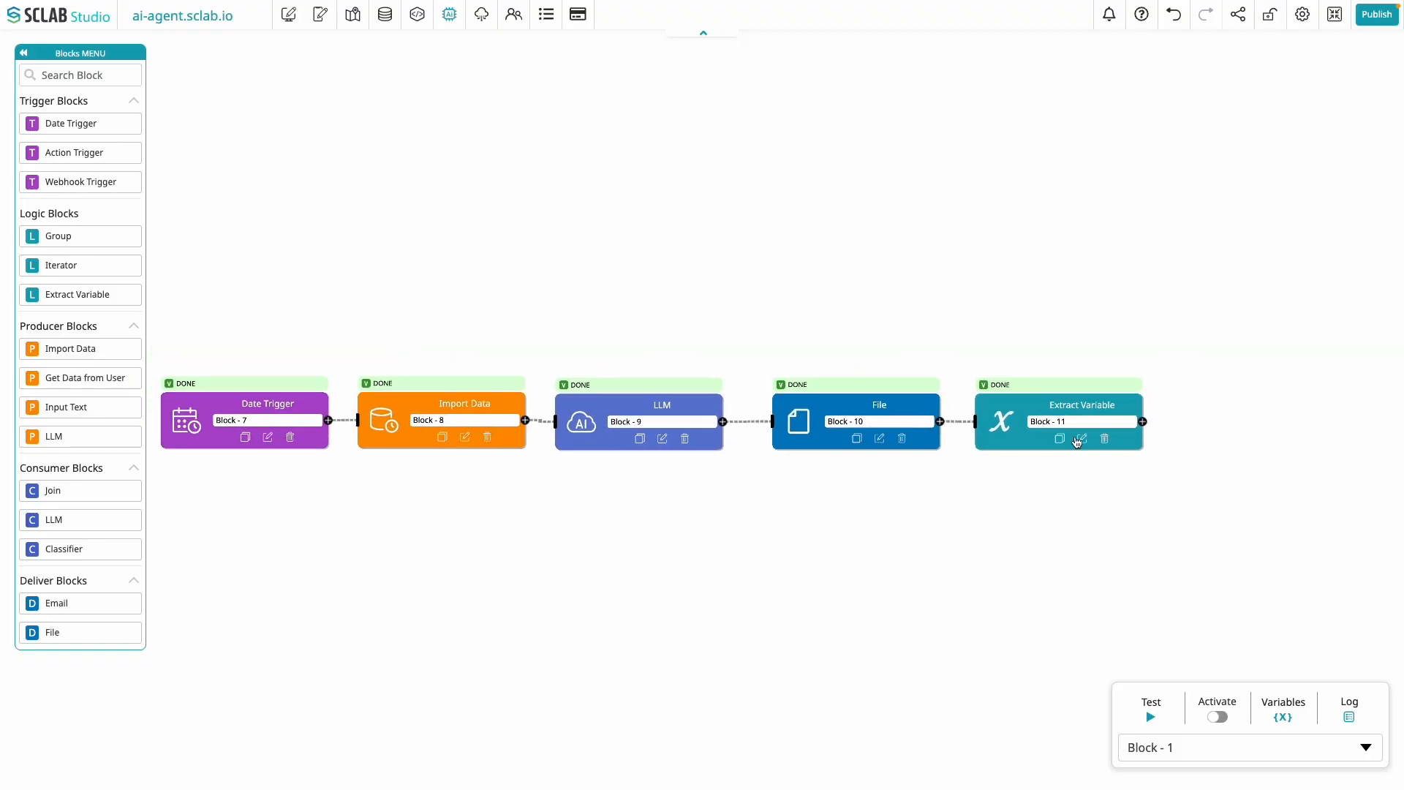
left_click(1083, 437)
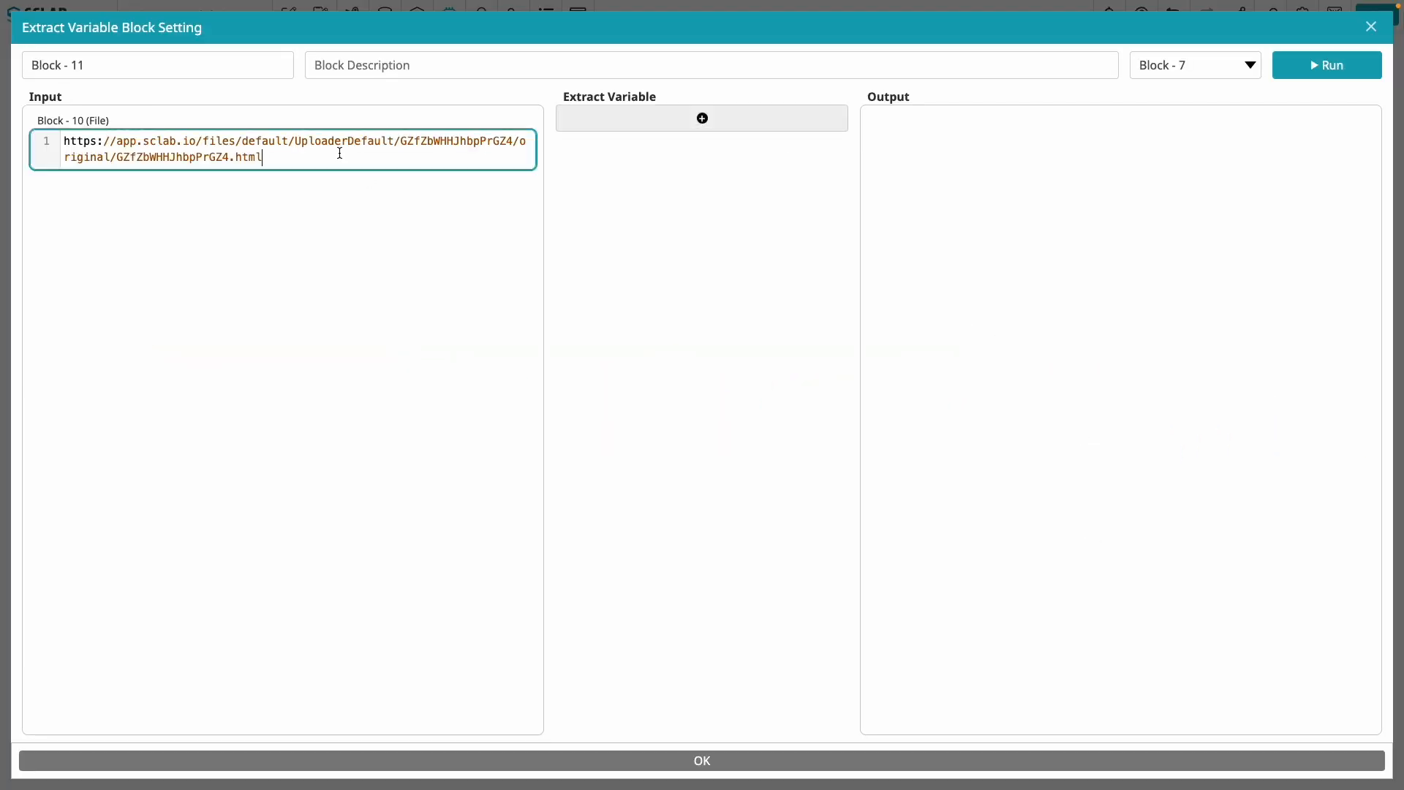
left_click(723, 126)
left_click(728, 457)
left_click(1368, 30)
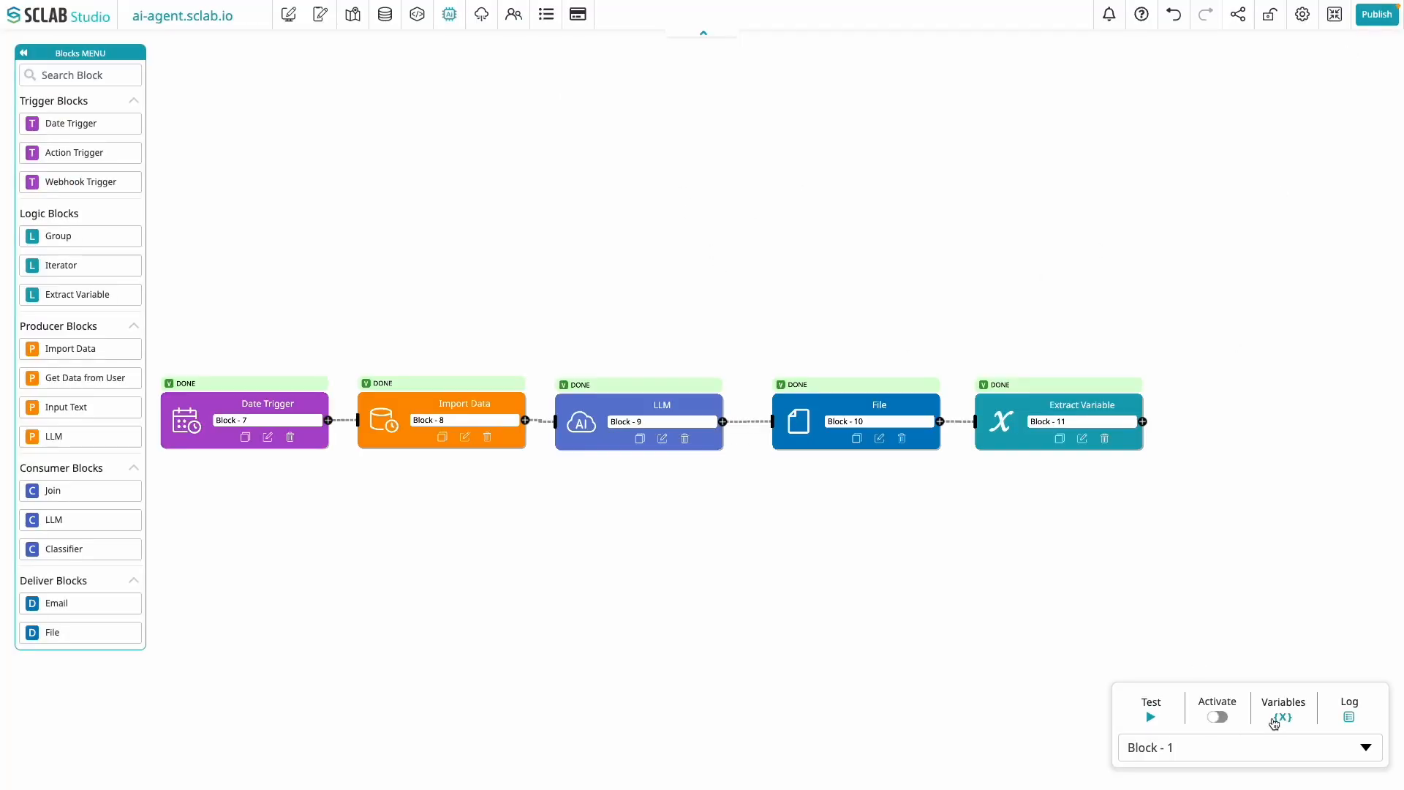
Create a workflow variable named URL with an empty value and confirm the variables list
left_click(1272, 720)
left_click(1192, 135)
left_click(1188, 137)
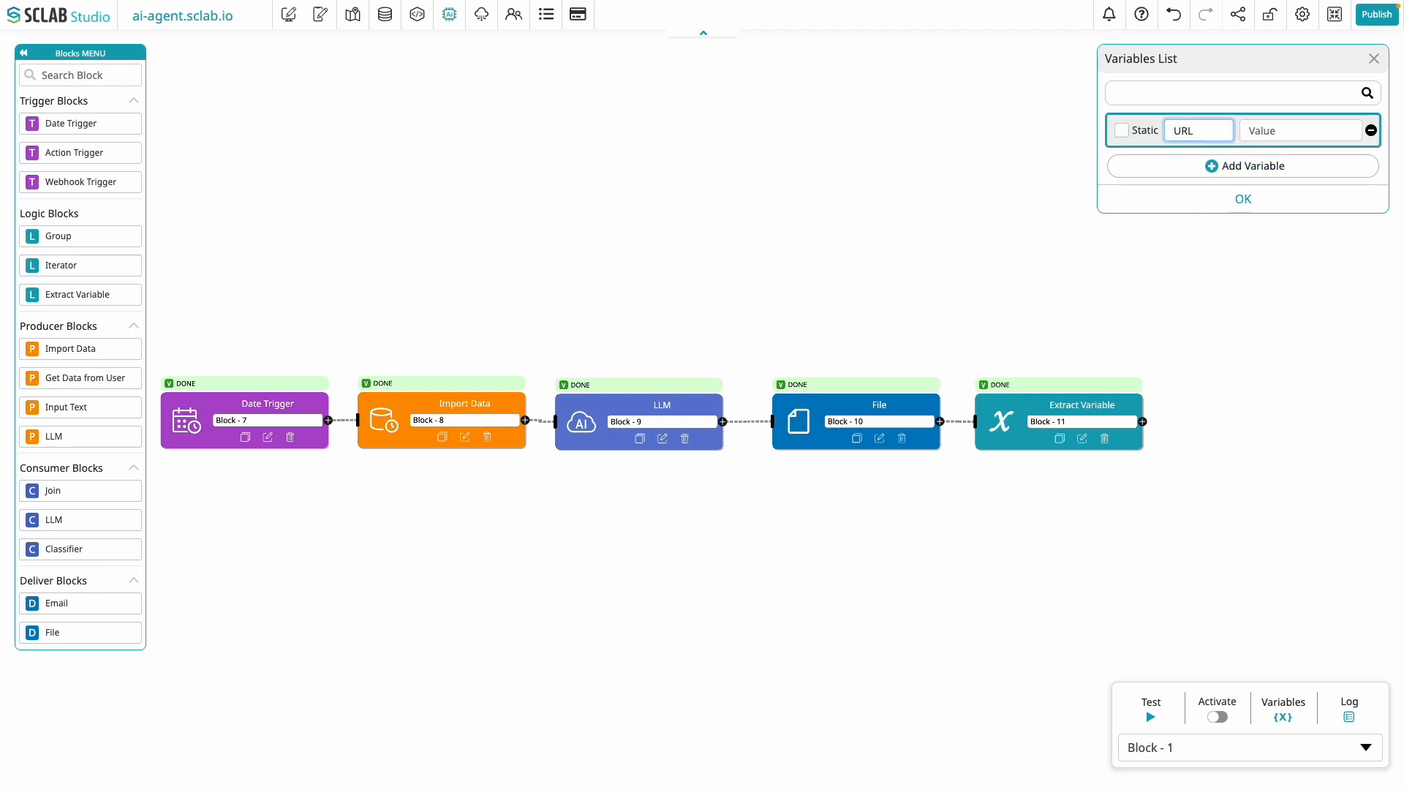
left_click(1243, 198)
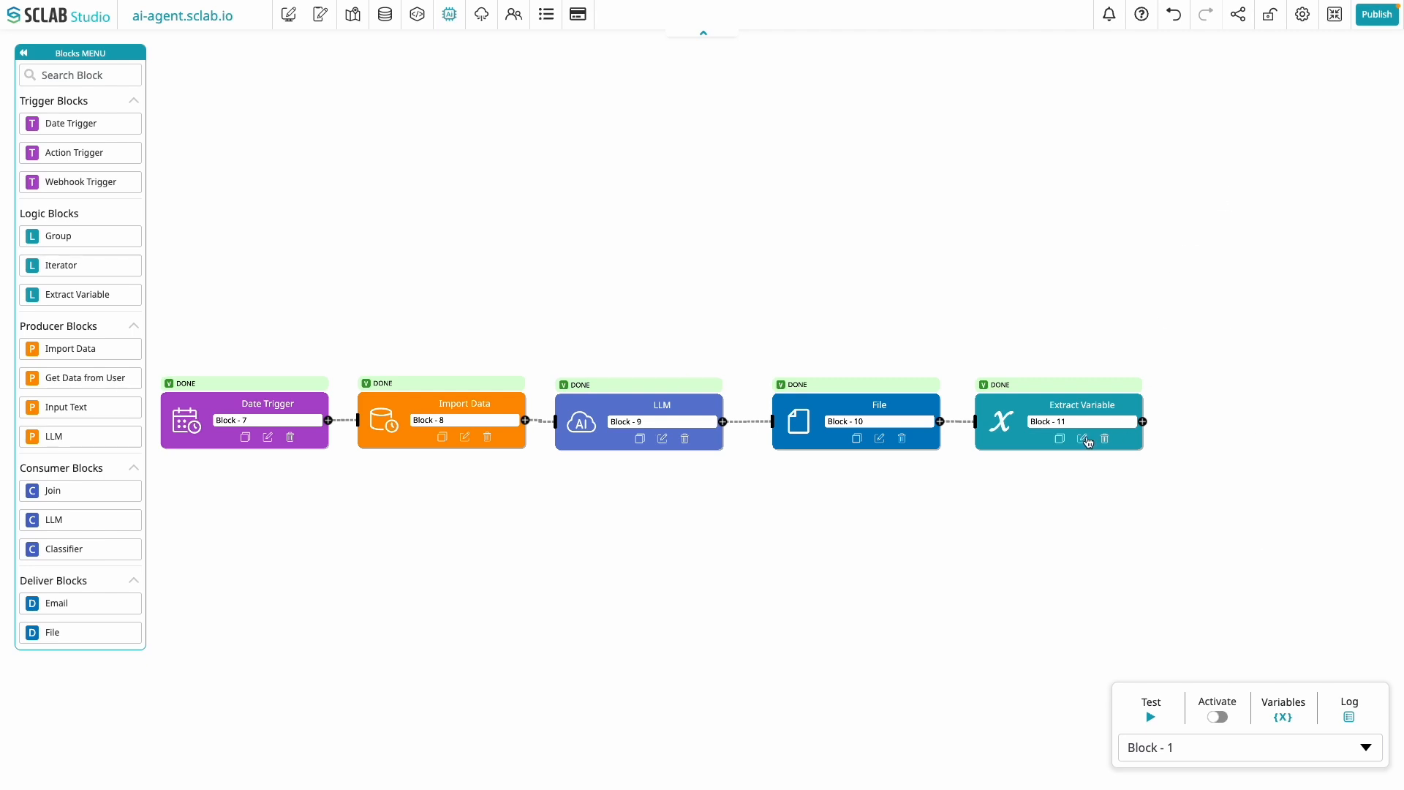
Extract the File block's output link into the URL variable and confirm the Extract Variable block's settings
left_click(1084, 439)
left_click(667, 120)
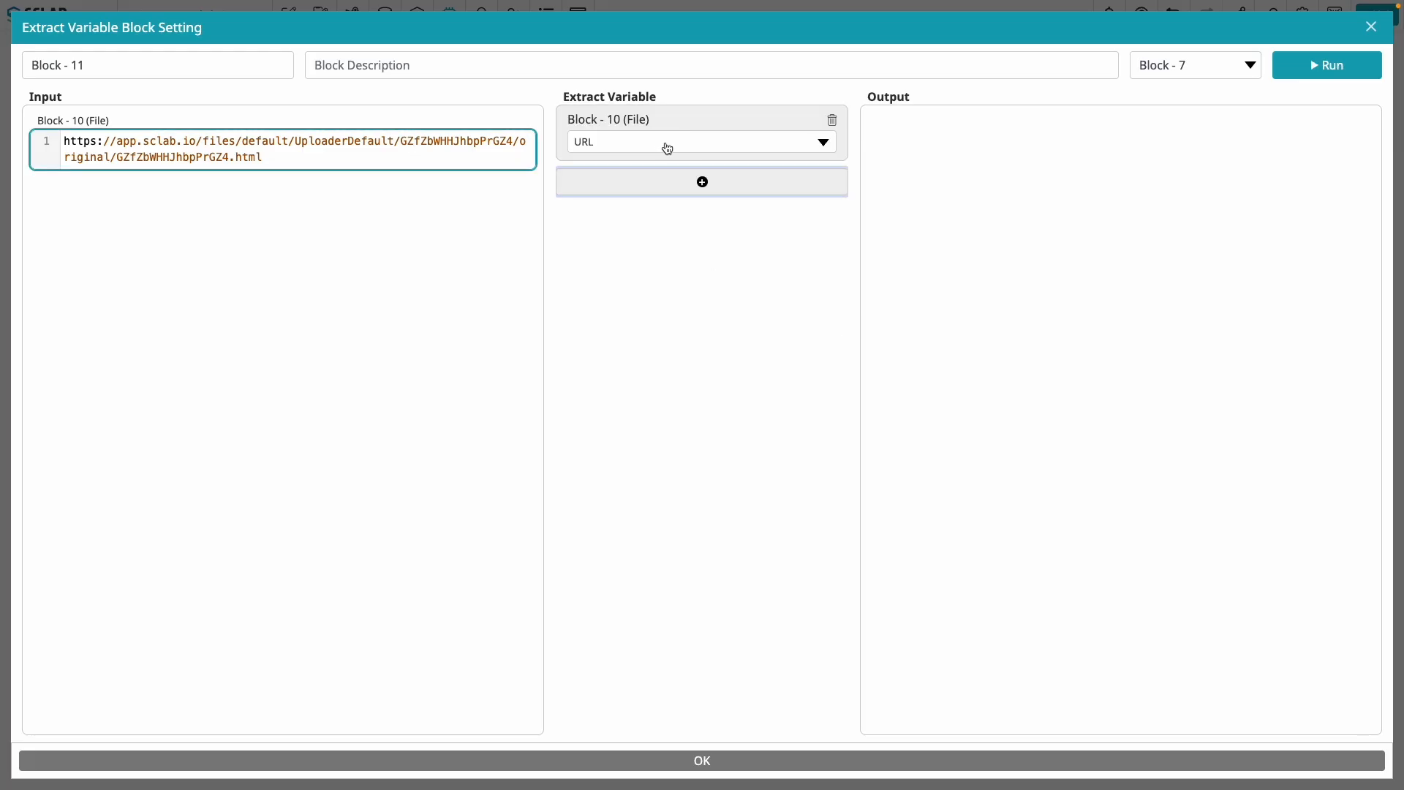
left_click(774, 761)
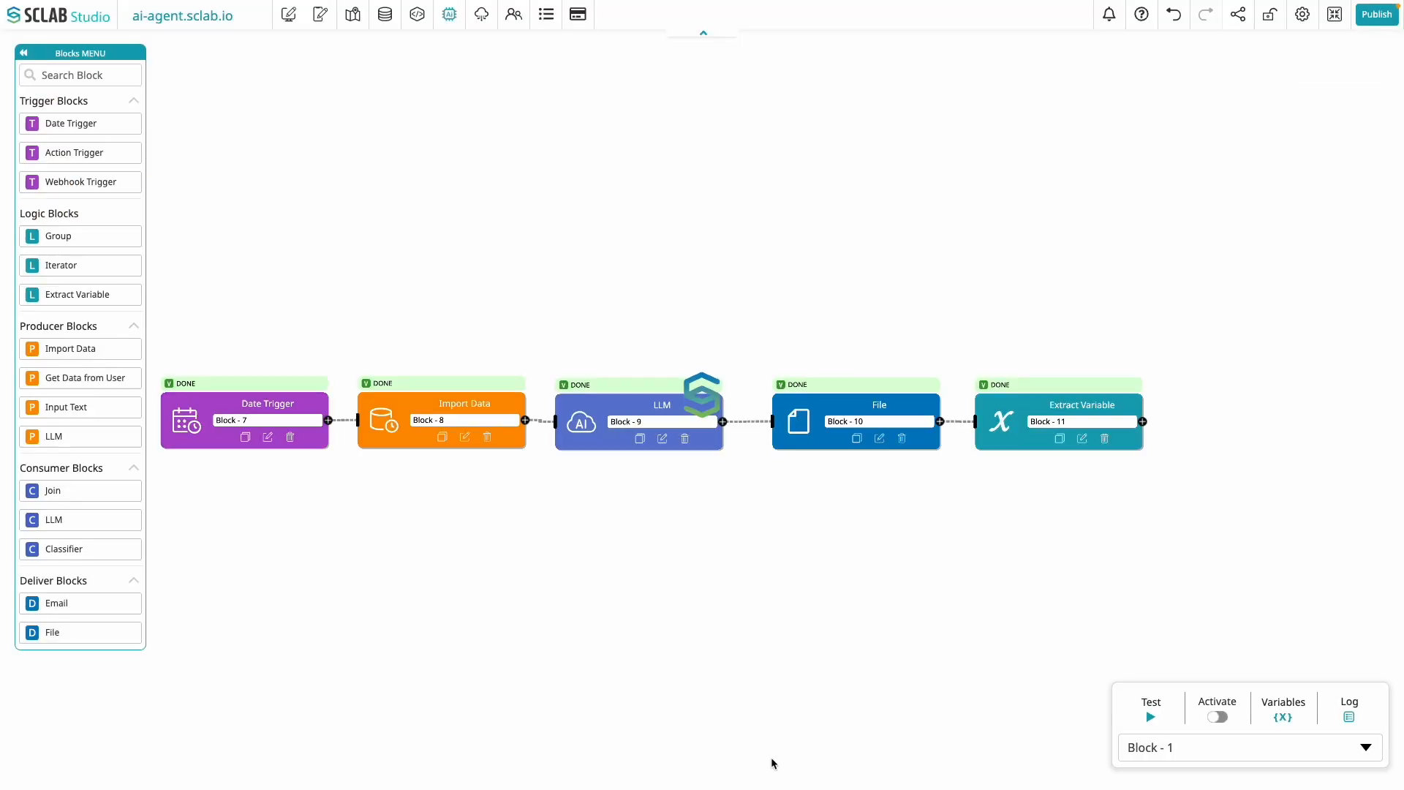
Add an Email block connected to the Extract Variable block and enter the recipient's e-mail address
left_click_drag(43, 606, 1233, 435)
left_click_drag(1143, 422, 1183, 427)
left_click(1289, 442)
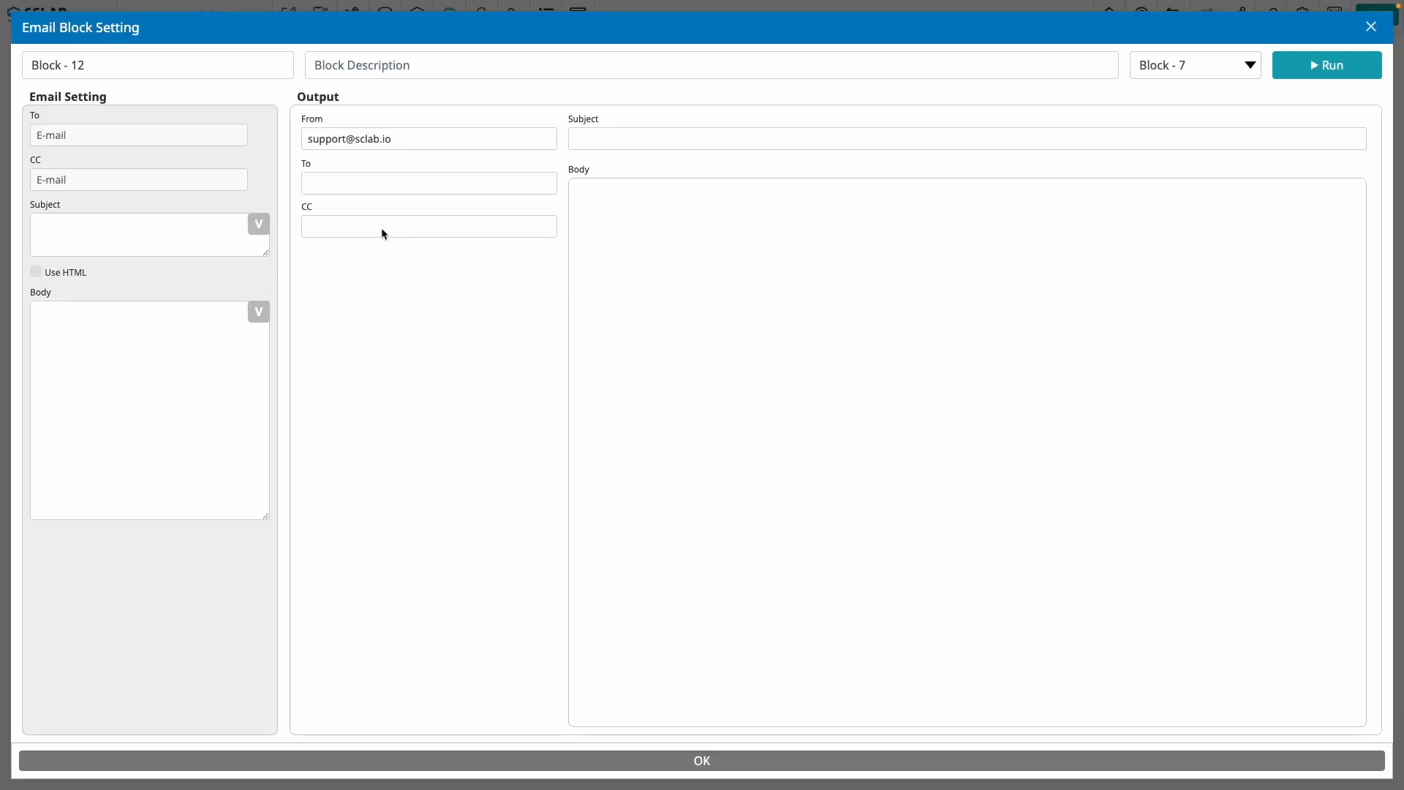
left_click(149, 135)
key("ctrl+v")
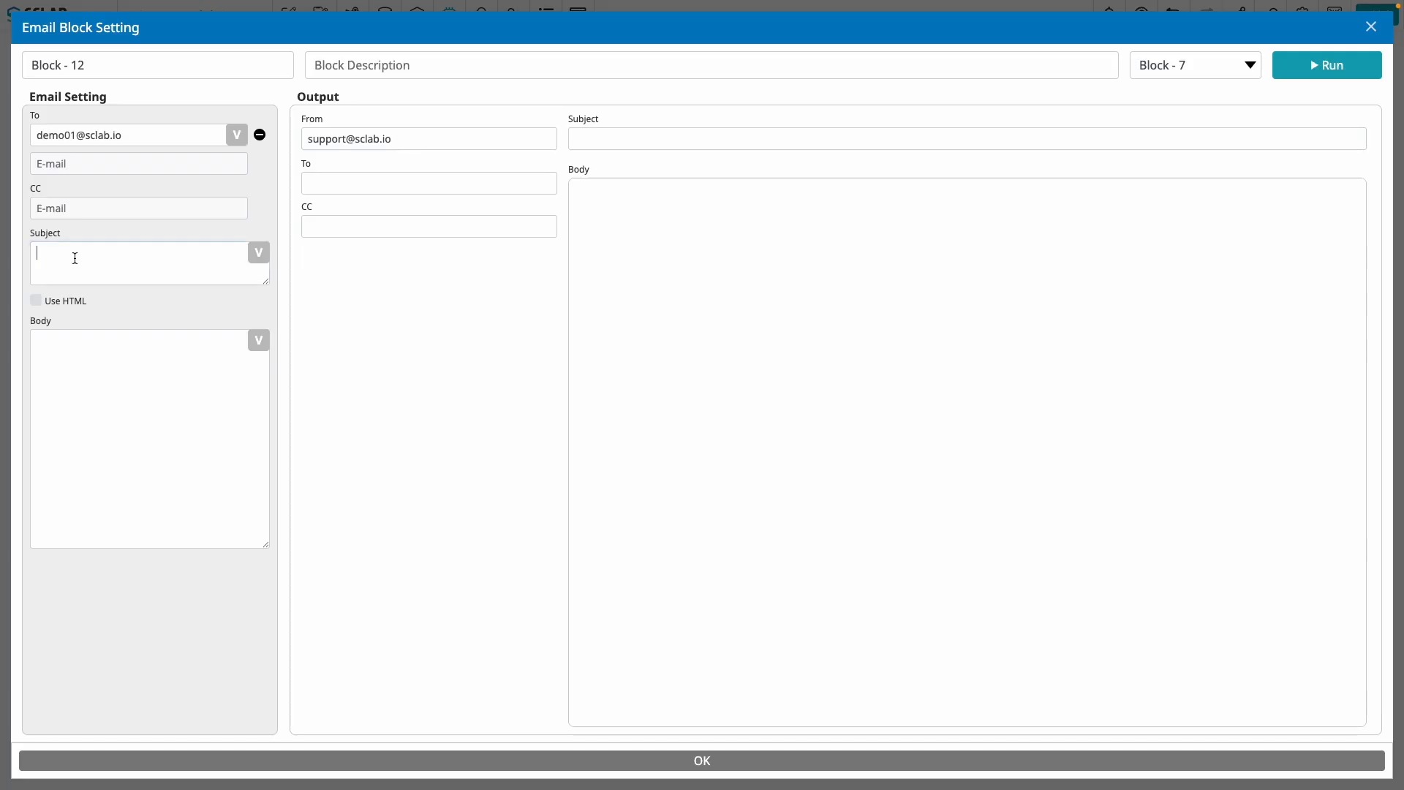
Use "This is a Customer KPI report." as subject and, in the body, between "Hello." and "You can view the report by clicking the link below. Thank you."
type("This is a Customer KPI report.")
left_click(125, 420)
type("Hello.  This is a Customer KPI report. You can view the report by clicking the link below.  Thank you.")
Insert the URL variable on its own line below the link sentence in the e-mail body and confirm the Email block's settings
left_click(148, 403)
key("Return")
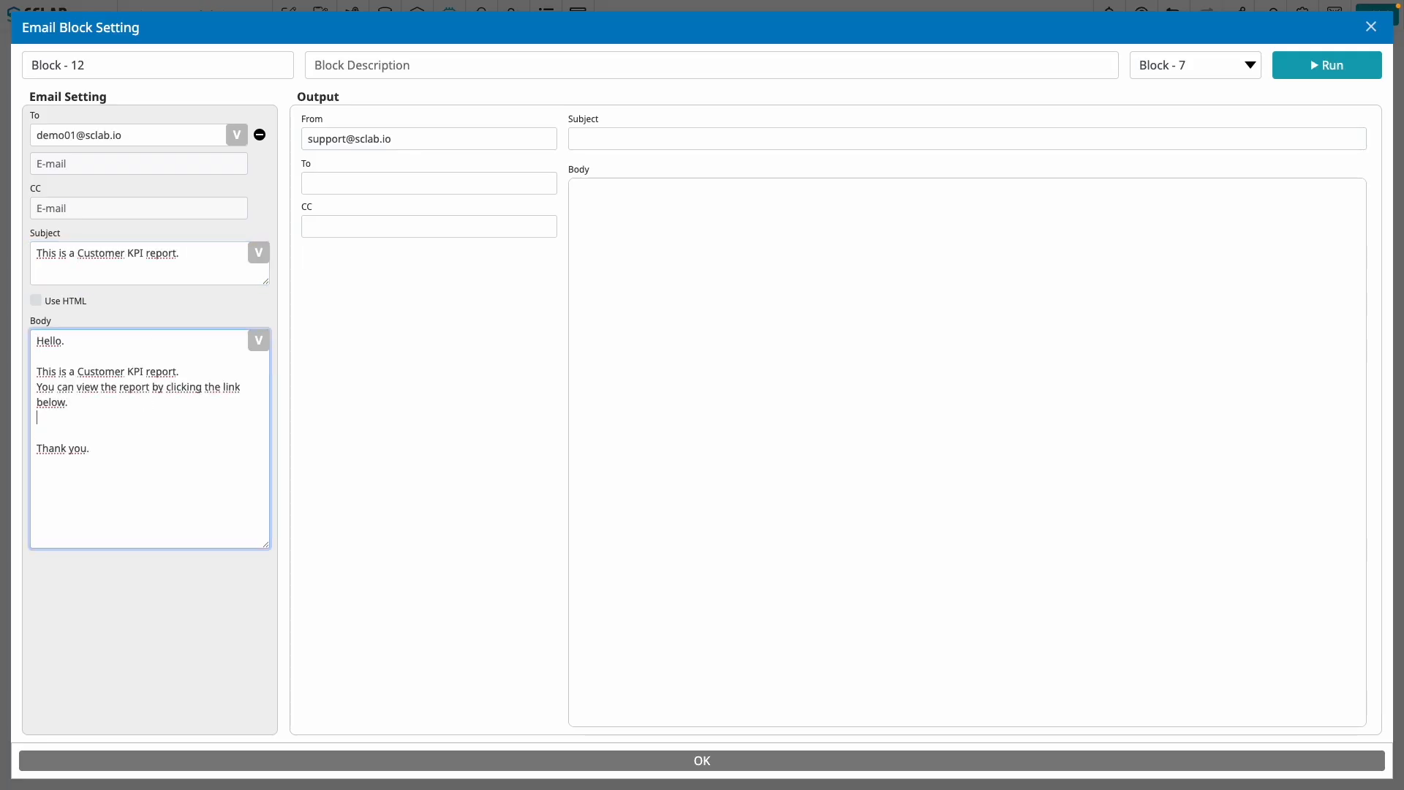
left_click(258, 342)
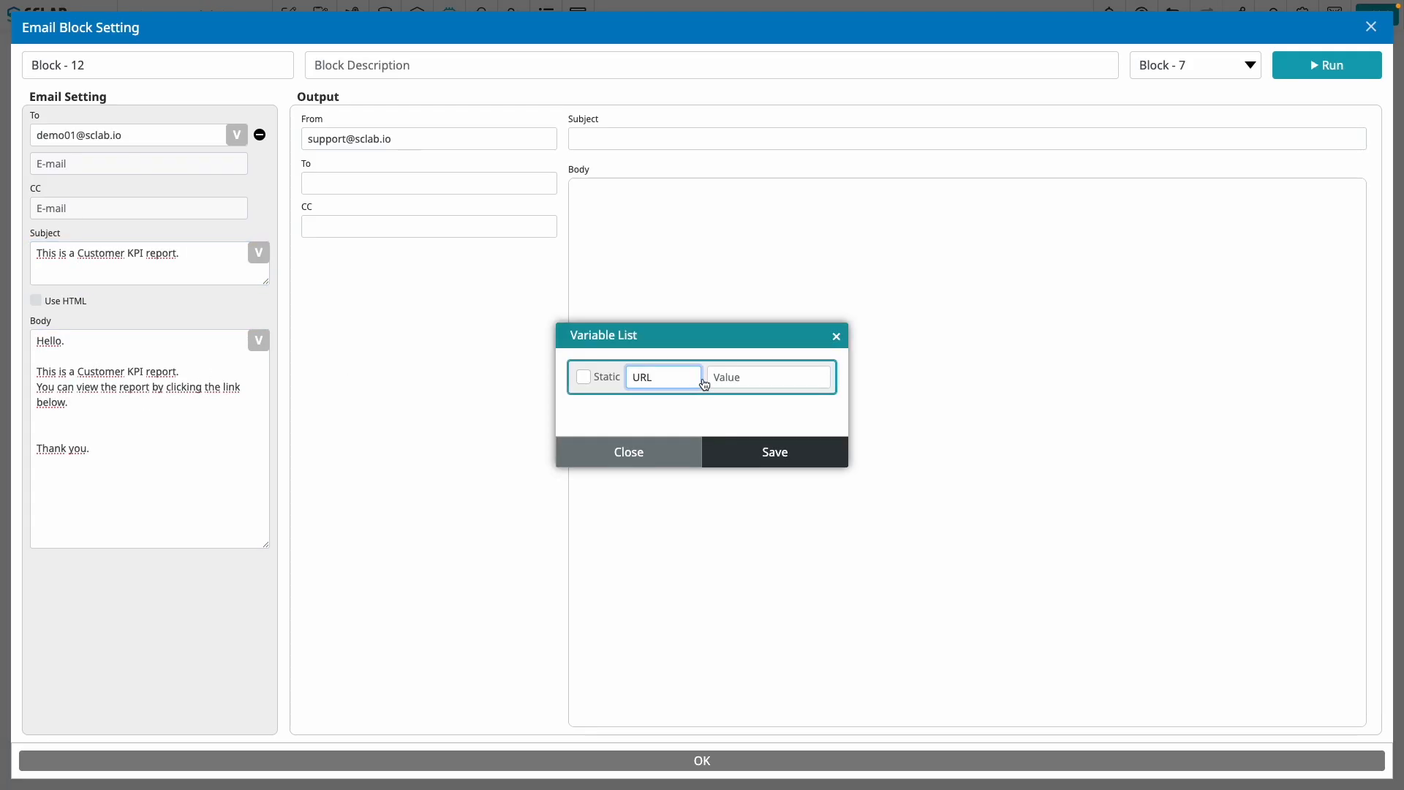
left_click(726, 453)
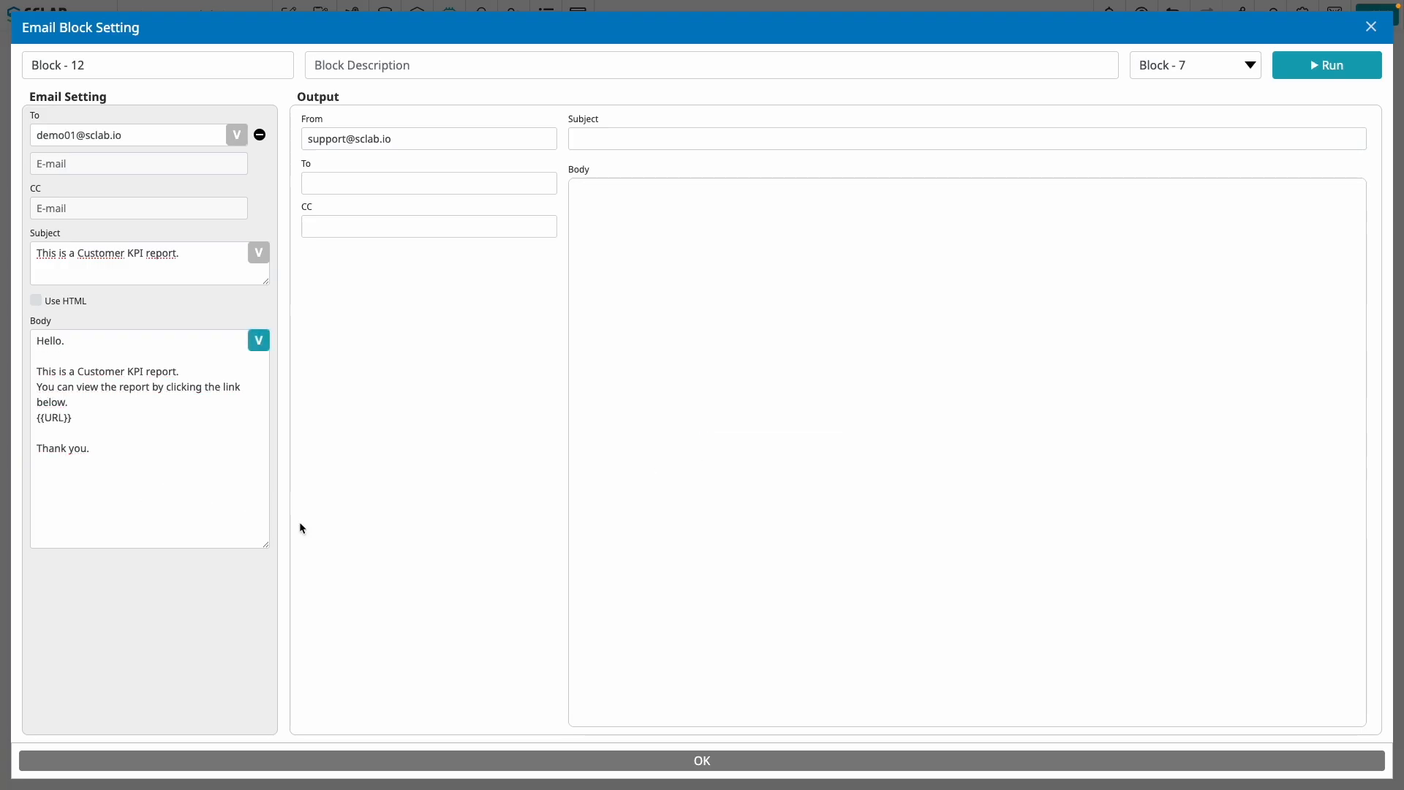
left_click(607, 760)
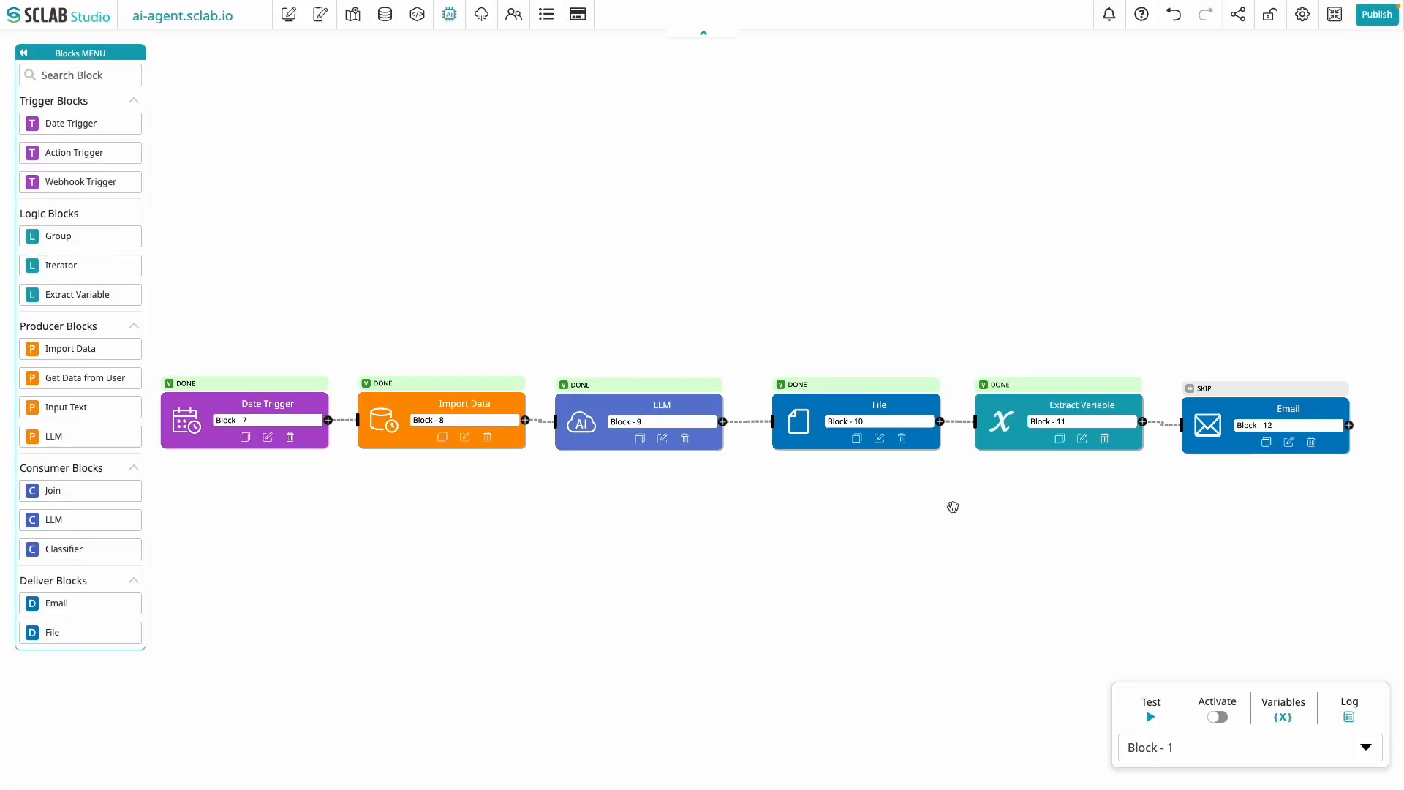
Test the whole workflow and switch to Gmail to open the report link in the newest Customer KPI report e-mail
left_click(1152, 720)
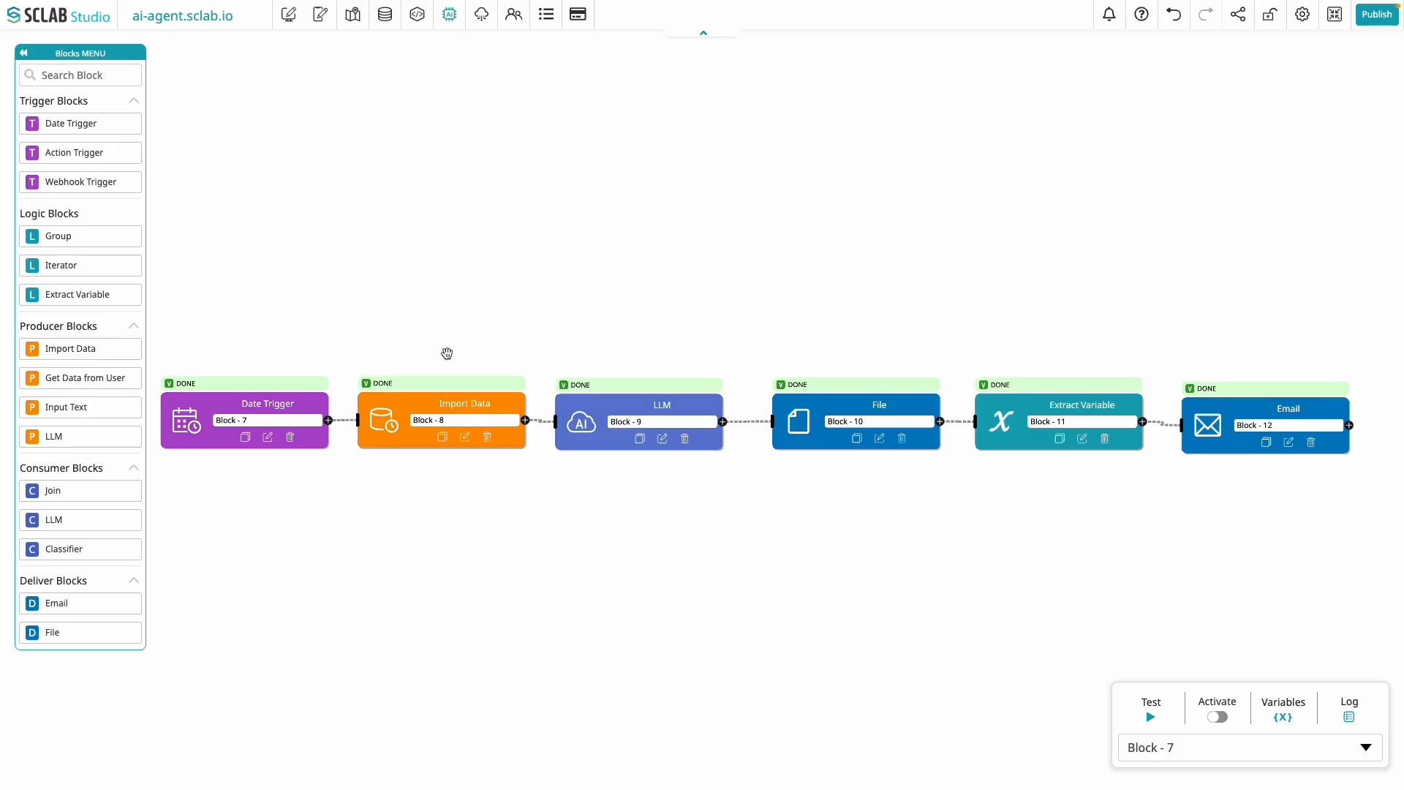
key("ctrl+Left")
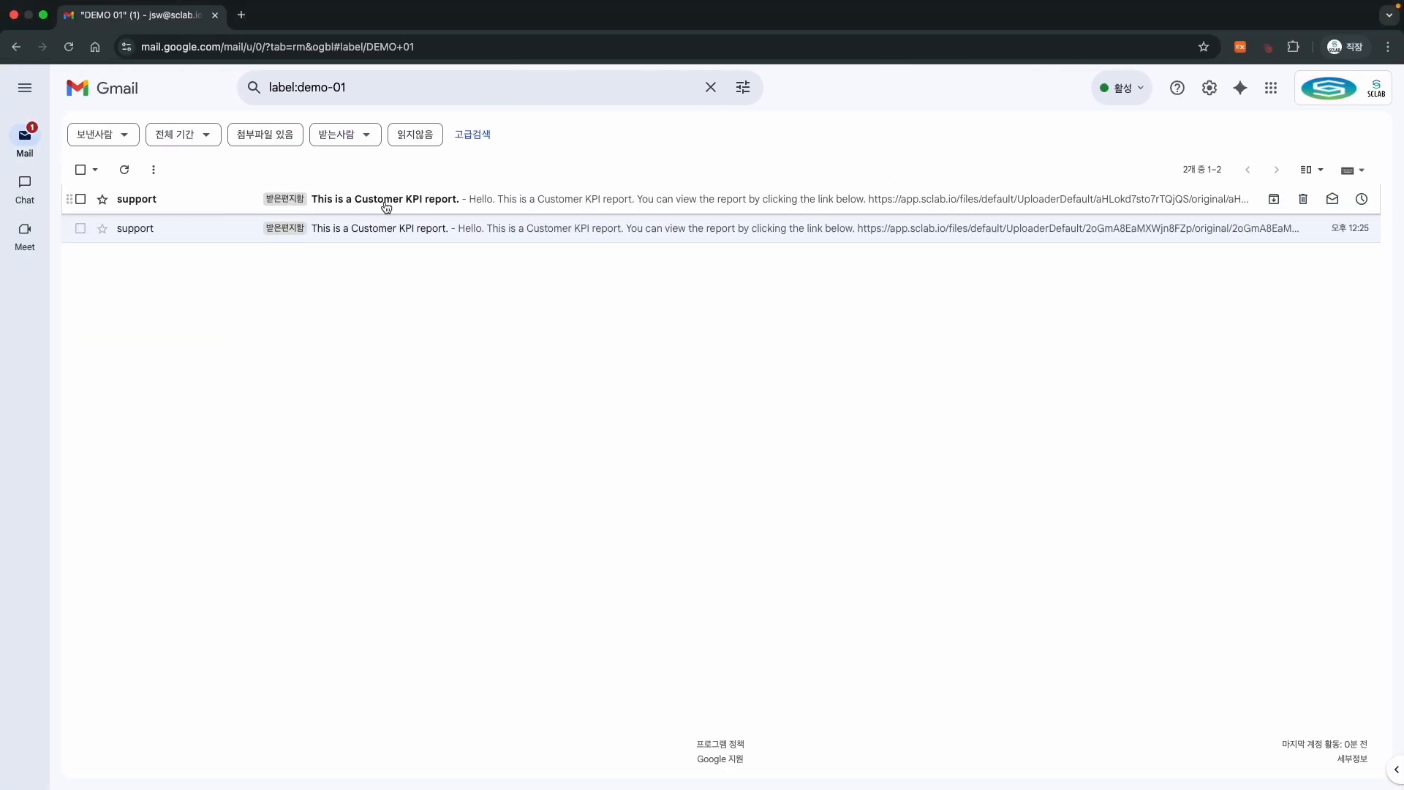
left_click(383, 199)
left_click(305, 326)
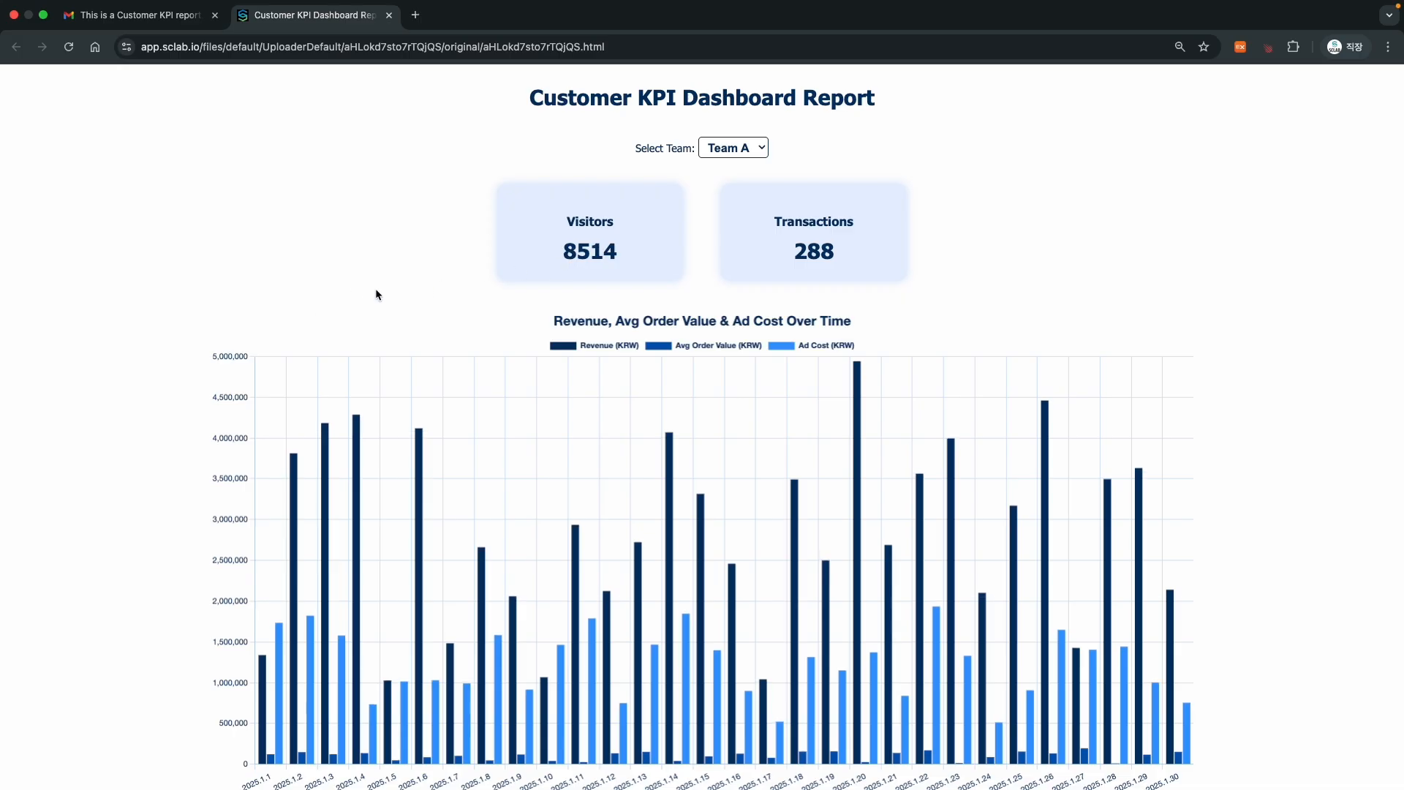
Examine the Team A charts and the Report Summary throughout the Customer KPI Dashboard Report
scroll(337, 305, "down", 6)
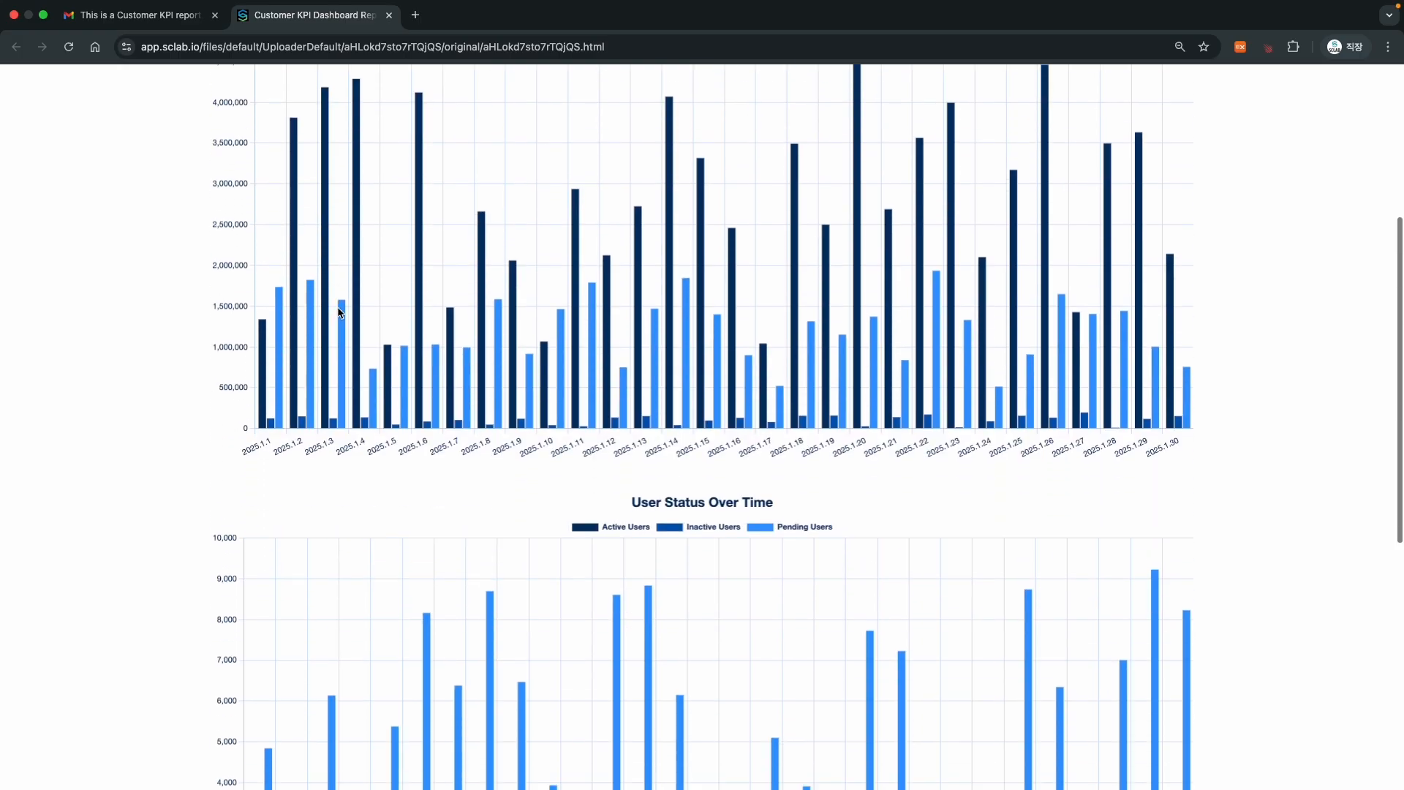
scroll(183, 387, "down", 2)
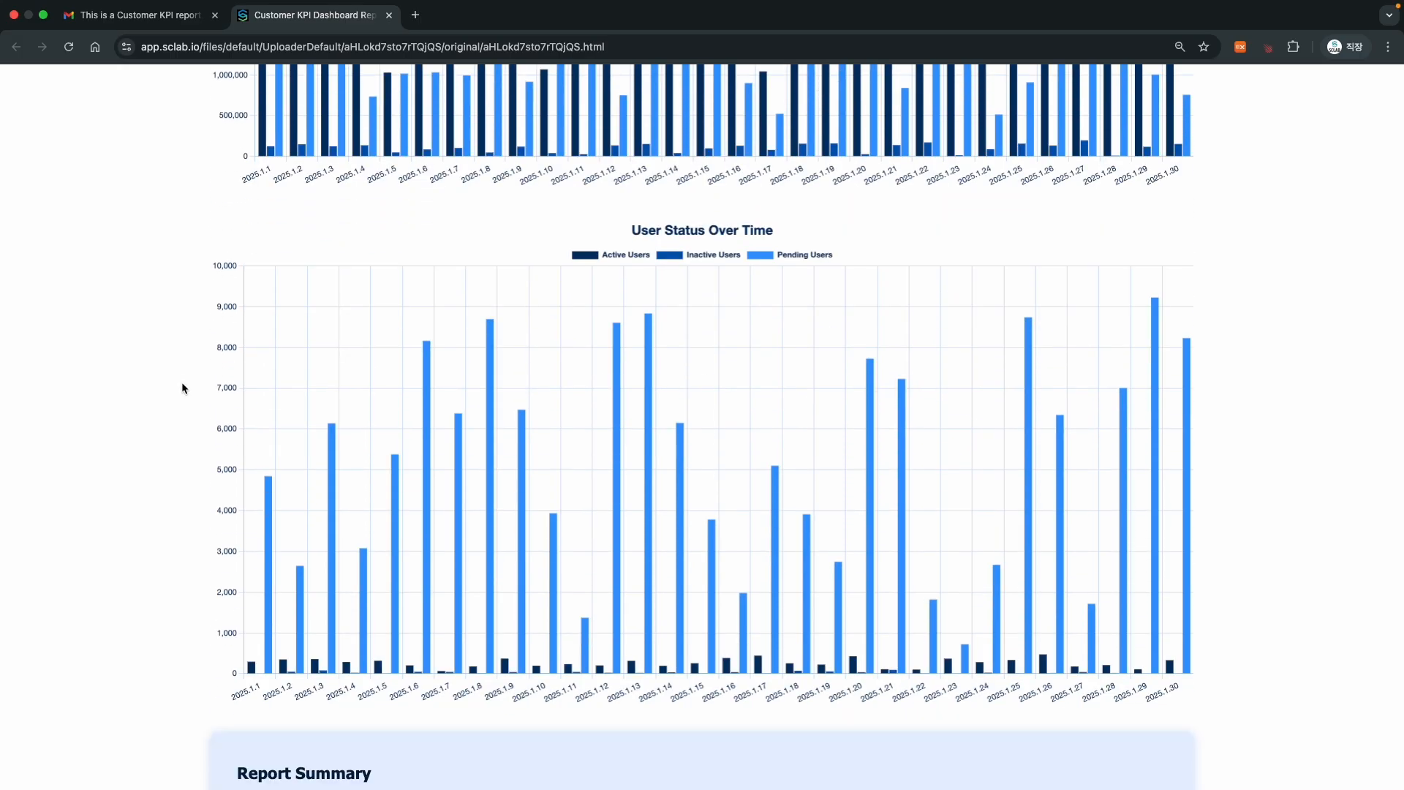
scroll(182, 383, "down", 4)
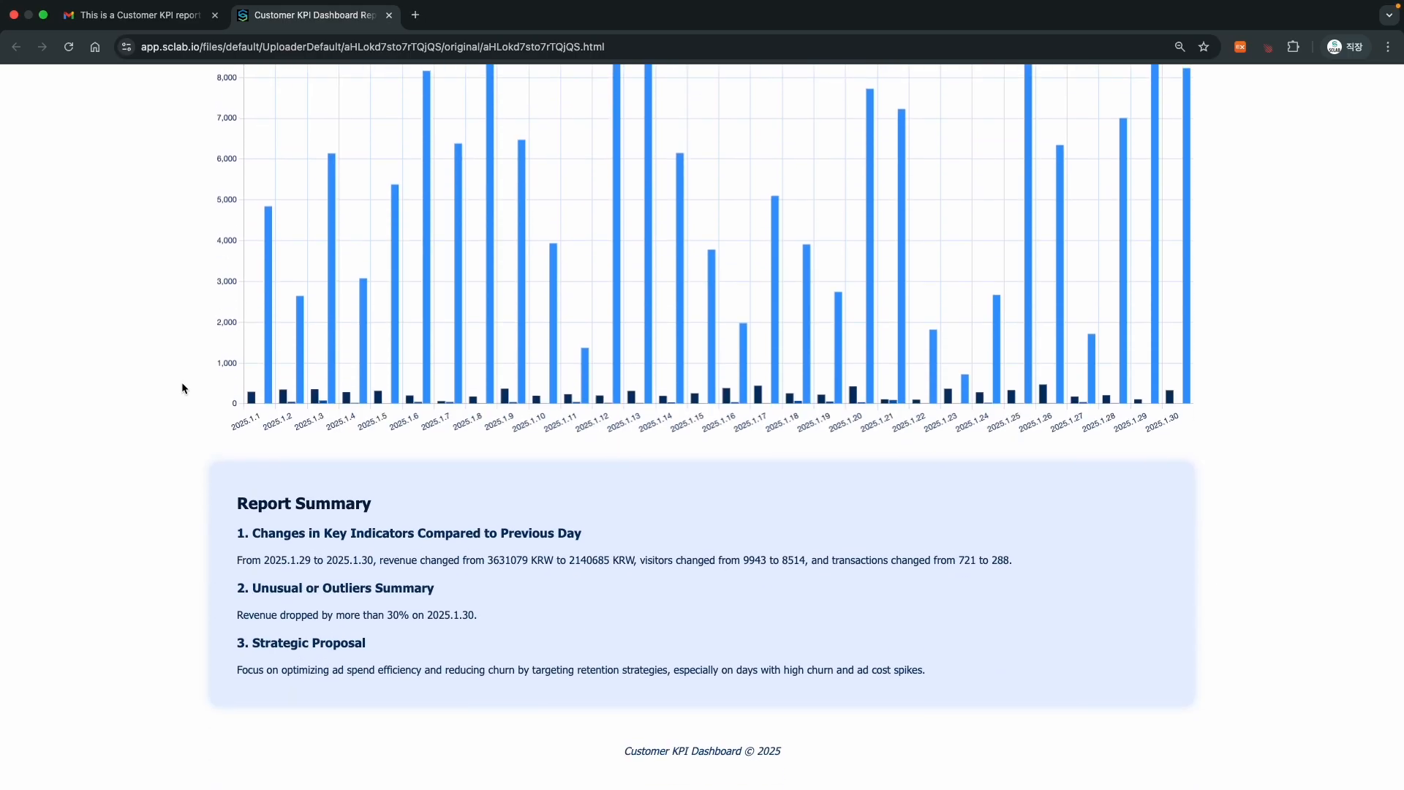
scroll(181, 382, "up", 12)
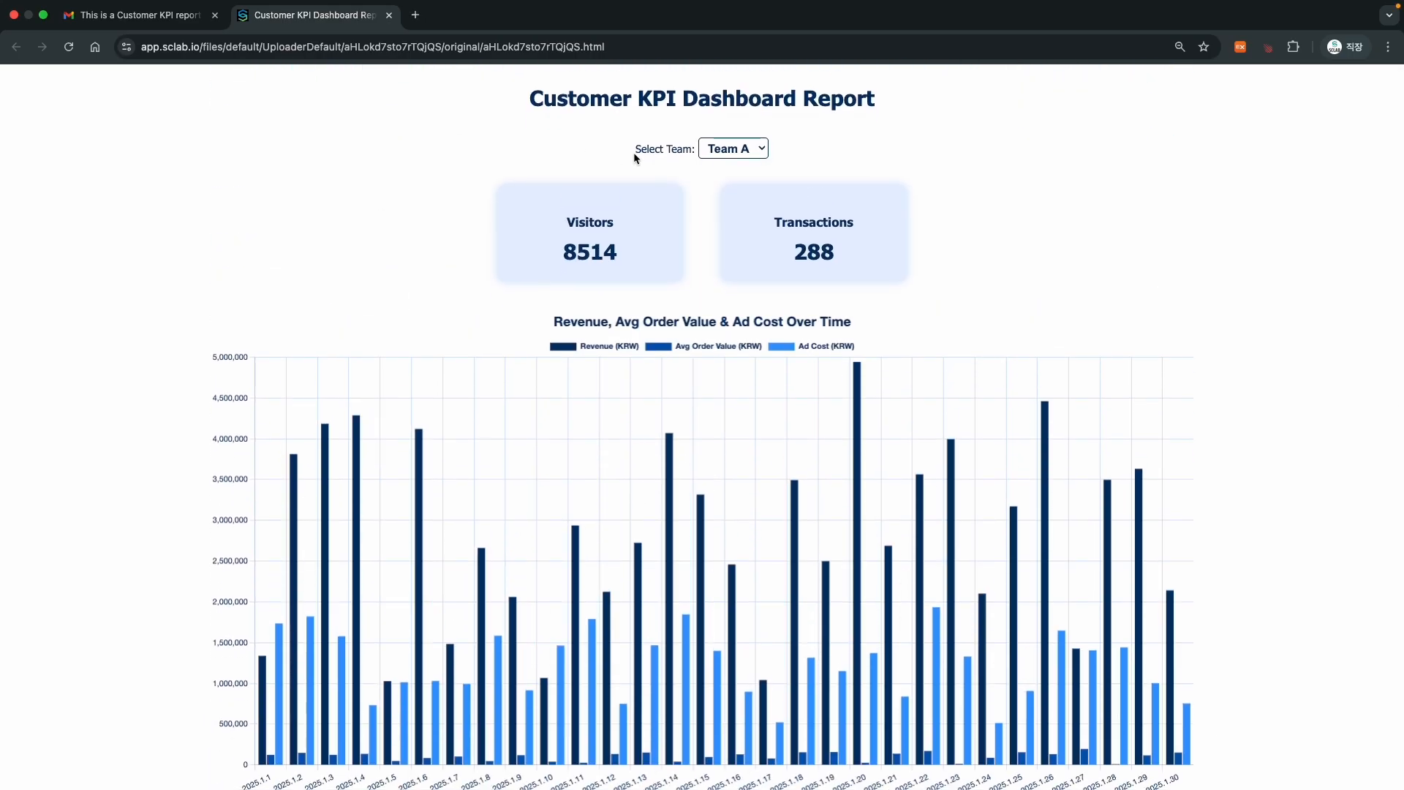
Show Team B in the dashboard report and examine its indicators, charts and summary
left_click(753, 149)
left_click(753, 167)
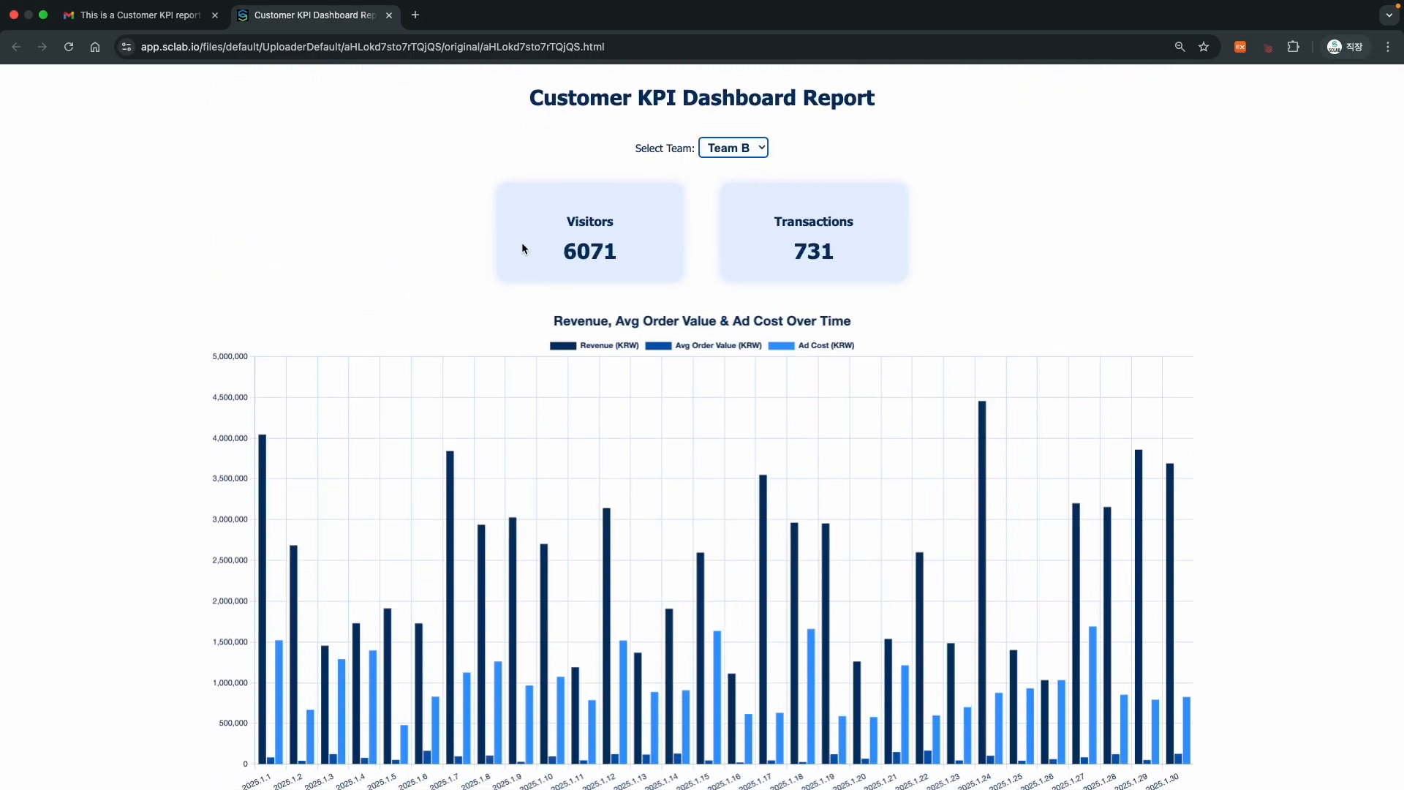
scroll(190, 272, "down", 12)
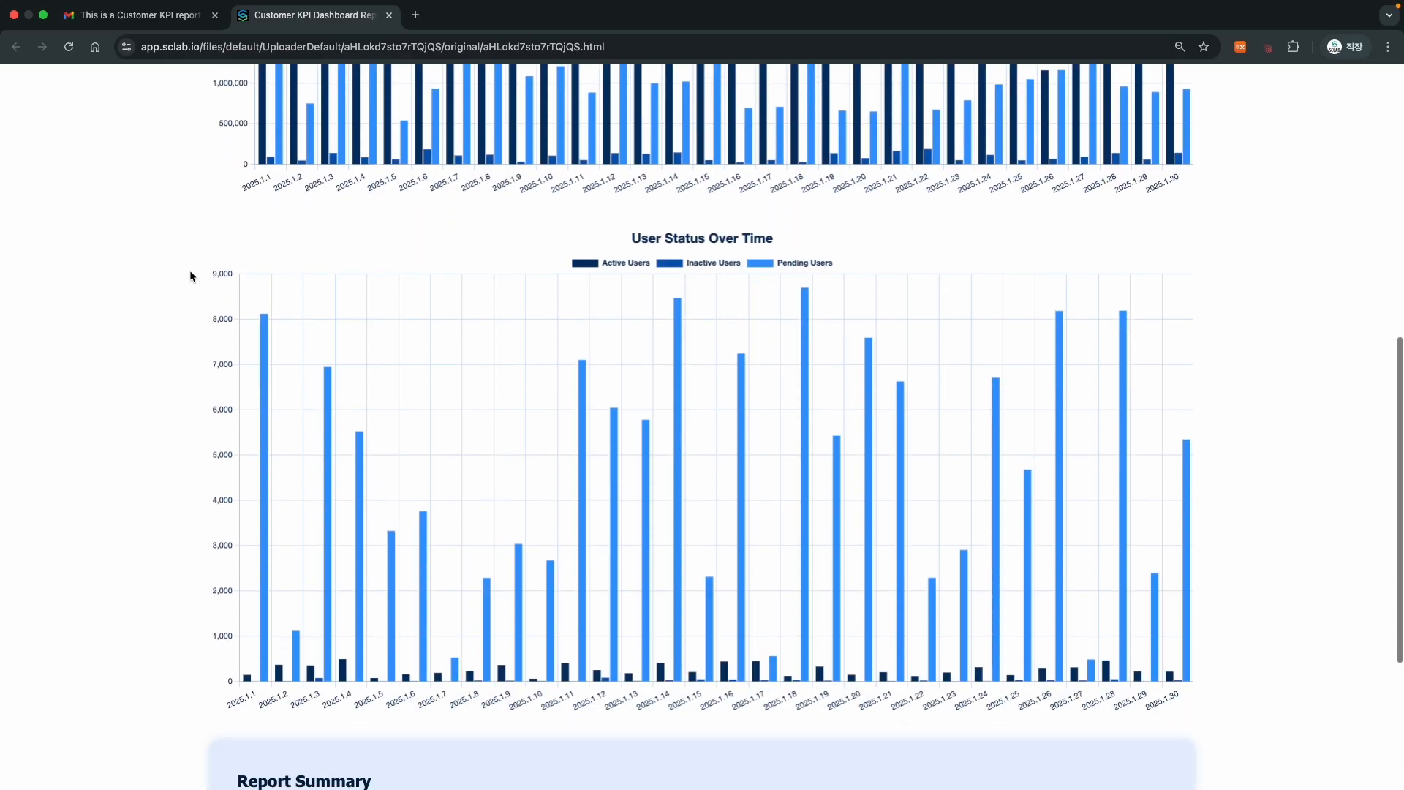
scroll(190, 276, "up", 10)
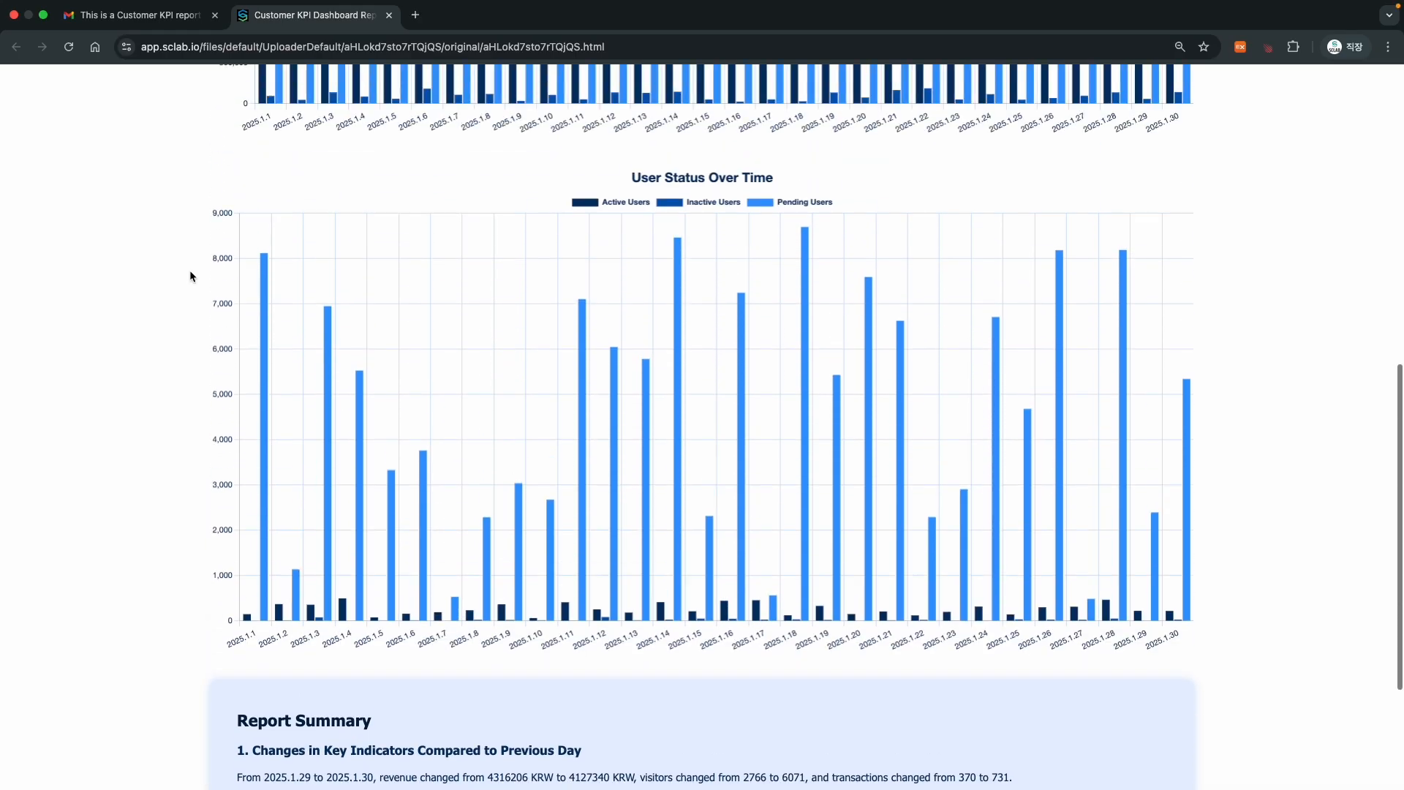